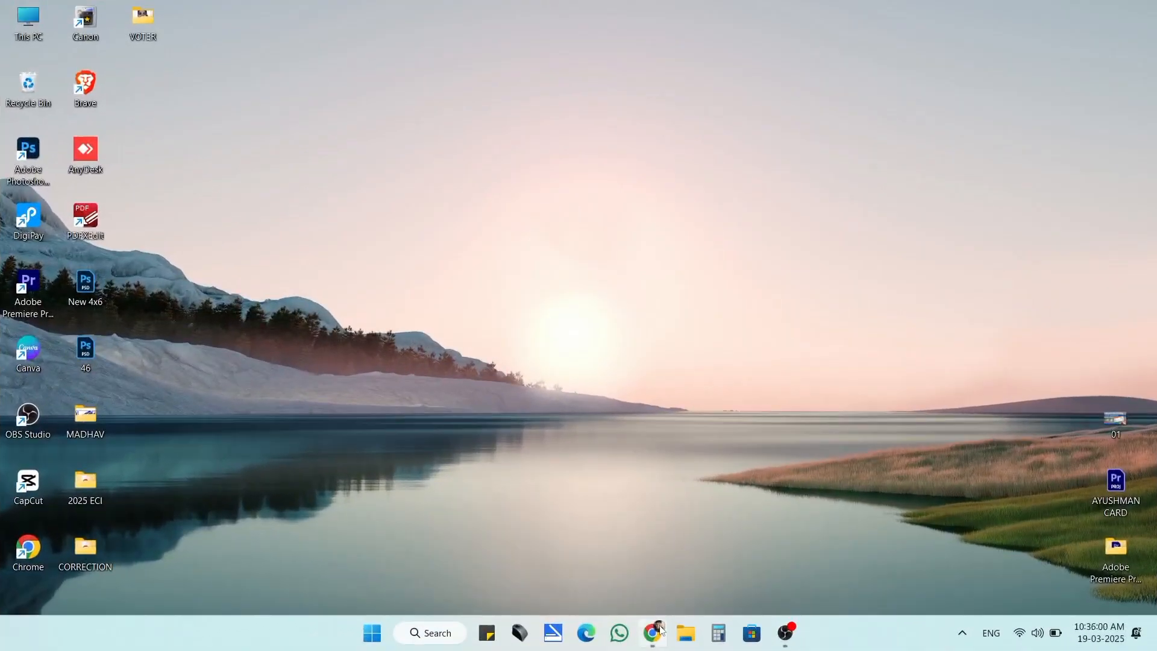
Step: Launch Google Chrome from the Windows taskbar
{"action": "left_click", "coordinate": [661, 629]}
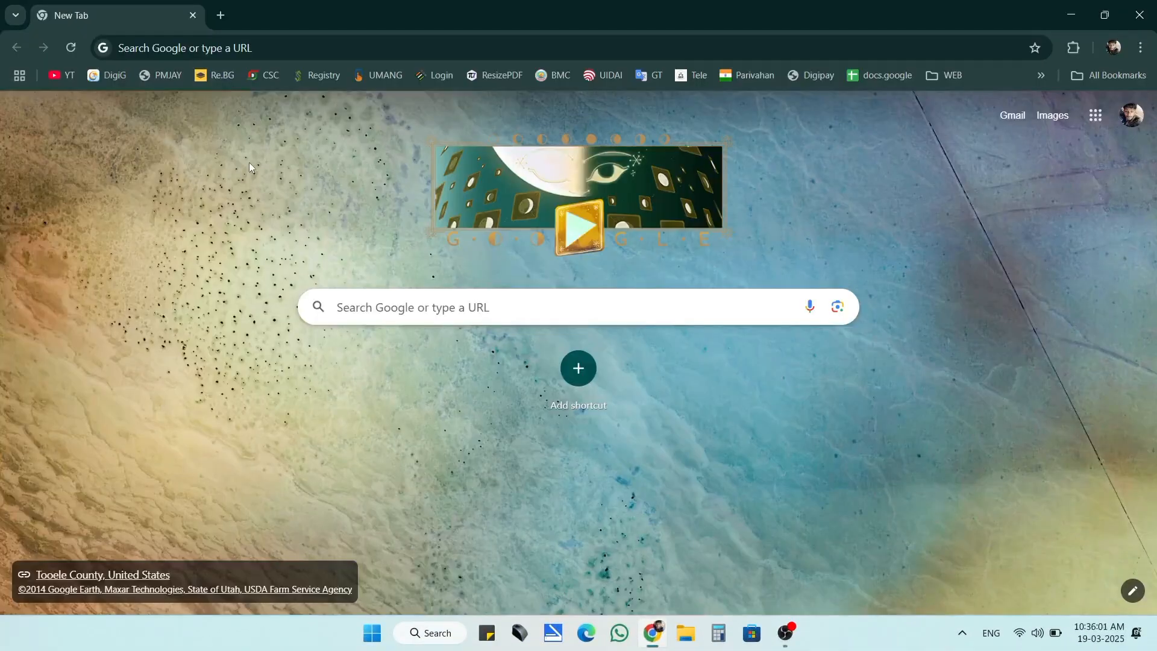
Step: Go to voterportal.eci.gov.in/login with the Login bookmark and open the Sign-Up form
{"action": "left_click", "coordinate": [430, 69]}
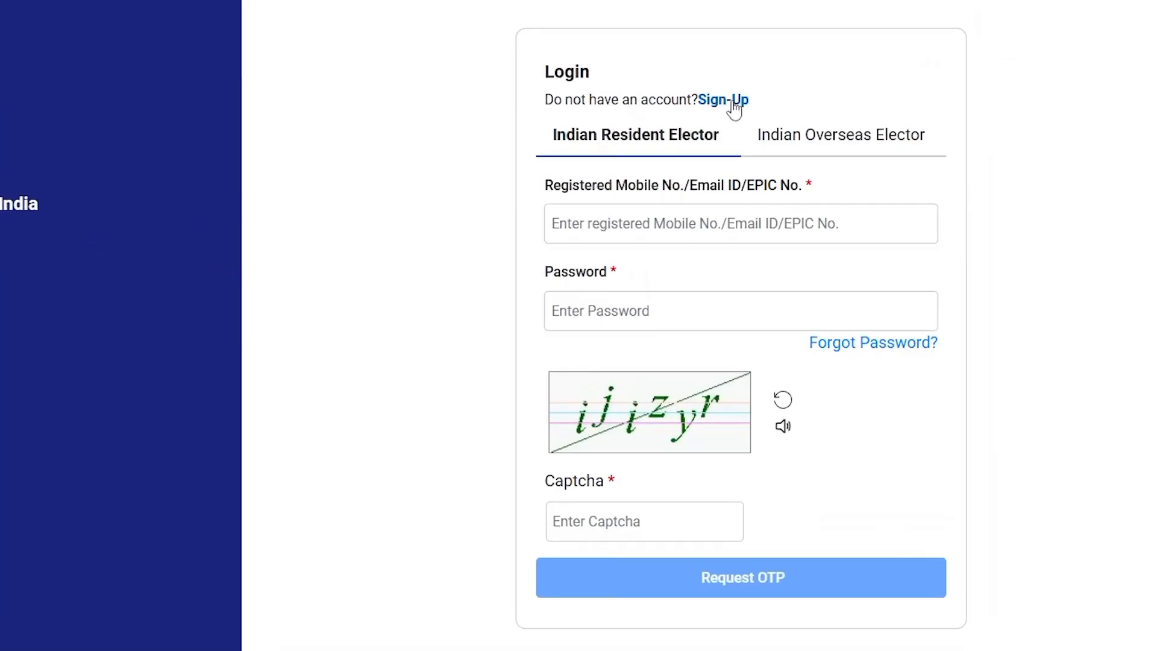
{"action": "left_click", "coordinate": [731, 103]}
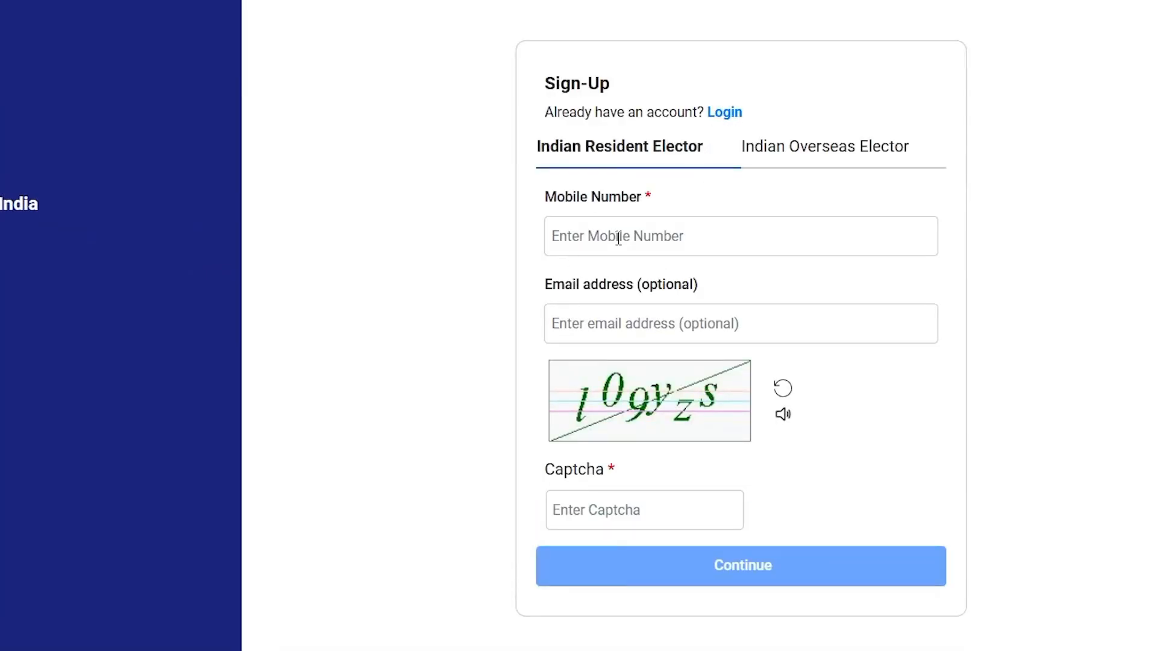
Step: Register with the mobile number, name, password and mobile OTP, then return to Login
{"action": "left_click", "coordinate": [615, 320]}
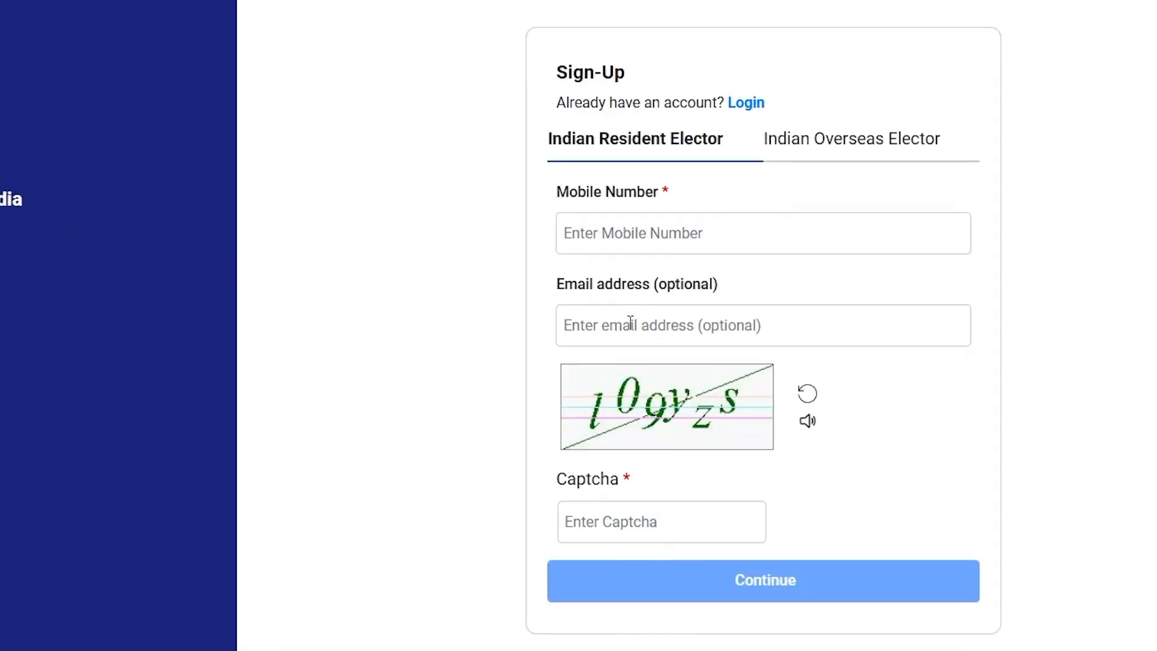
{"action": "left_click", "coordinate": [629, 238]}
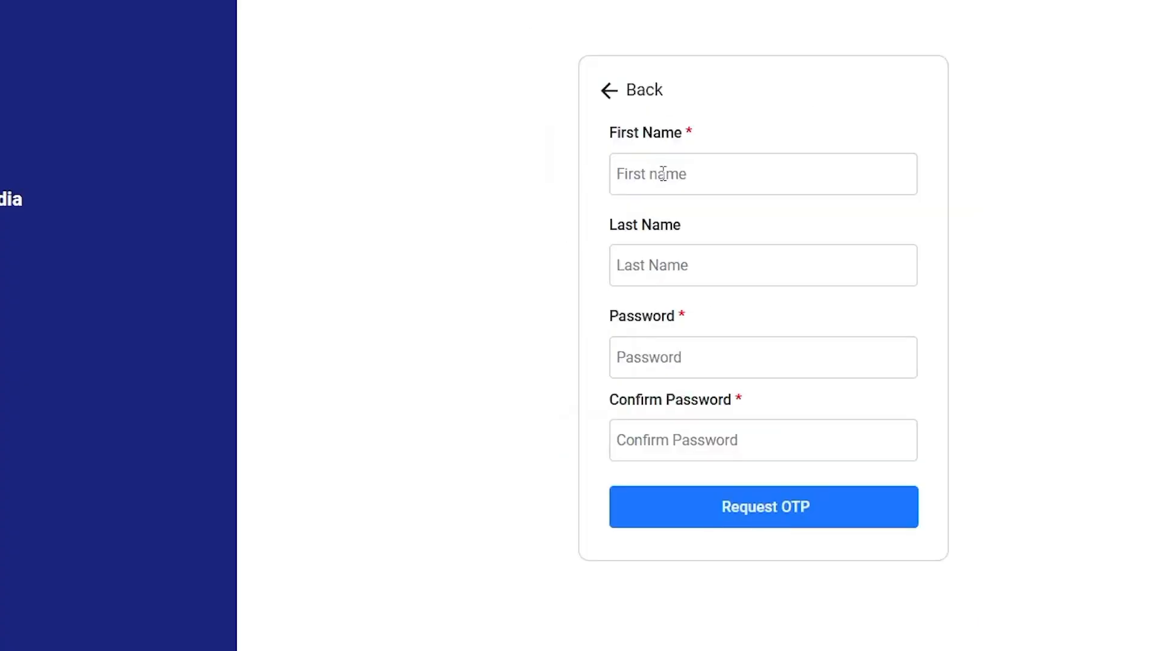
{"action": "left_click", "coordinate": [672, 169]}
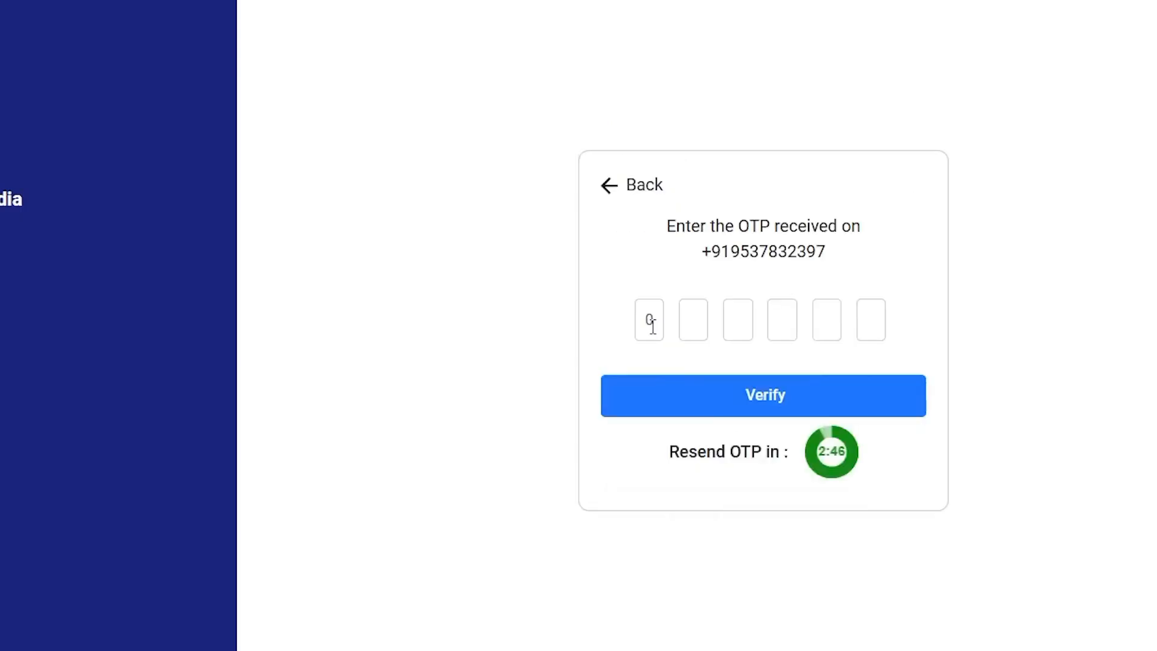
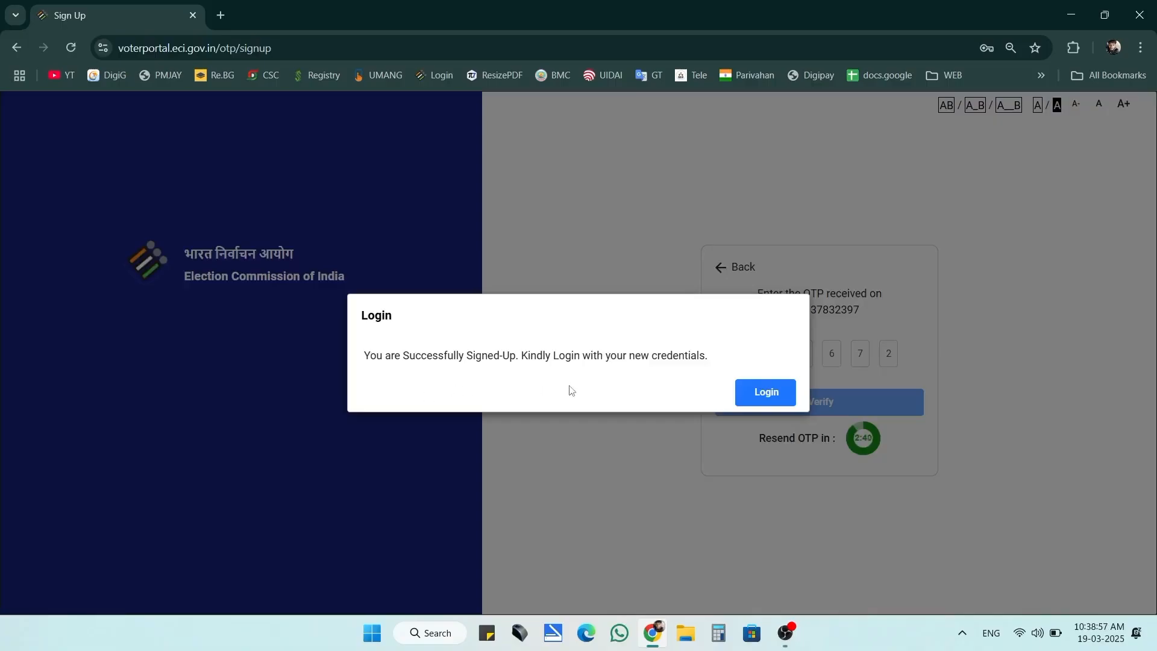
{"action": "left_click", "coordinate": [767, 395]}
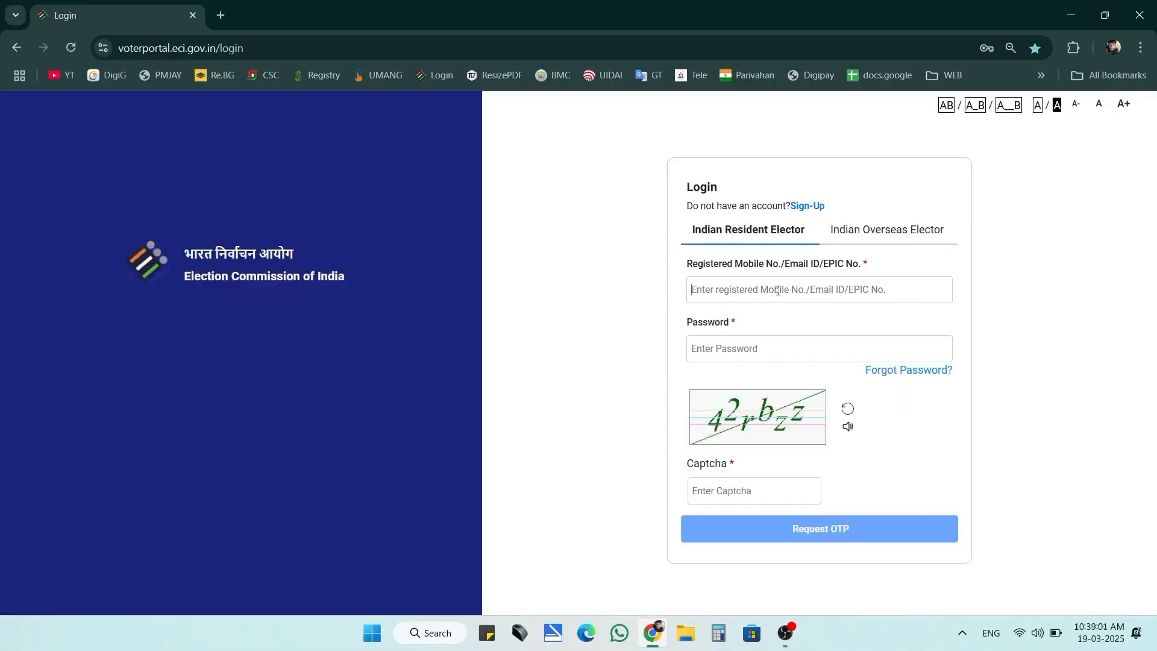
Step: Enter the registered mobile number, the account password and the captcha on the Login page
{"action": "left_click", "coordinate": [777, 291]}
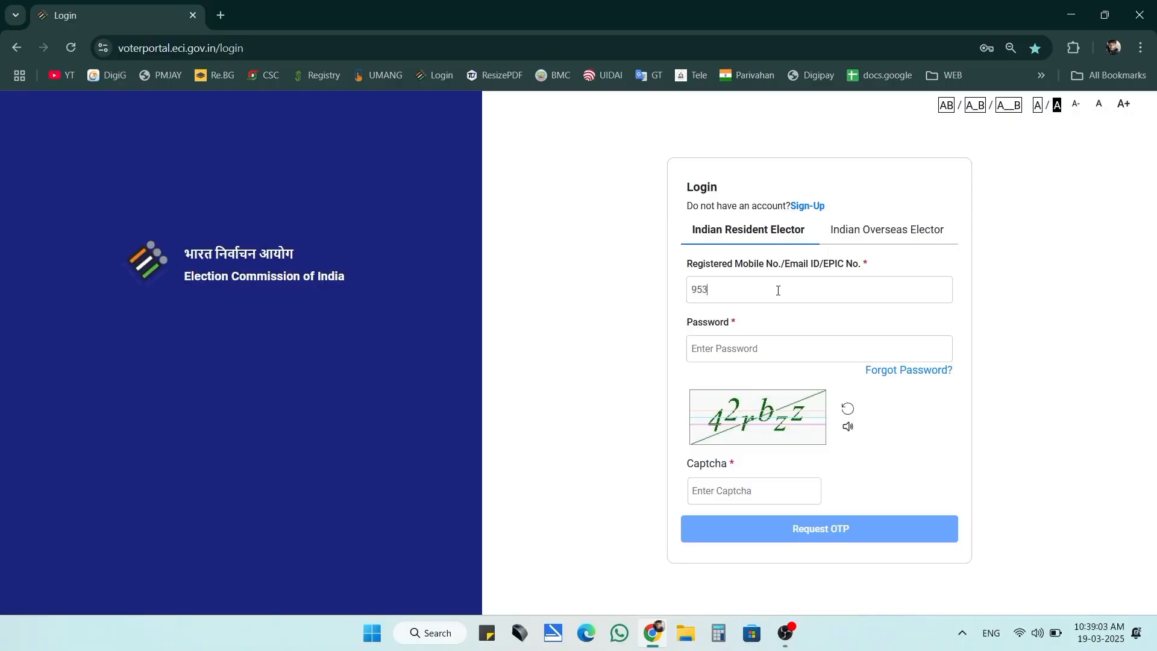
{"action": "key", "text": "Tab"}
{"action": "type", "text": "•••"}
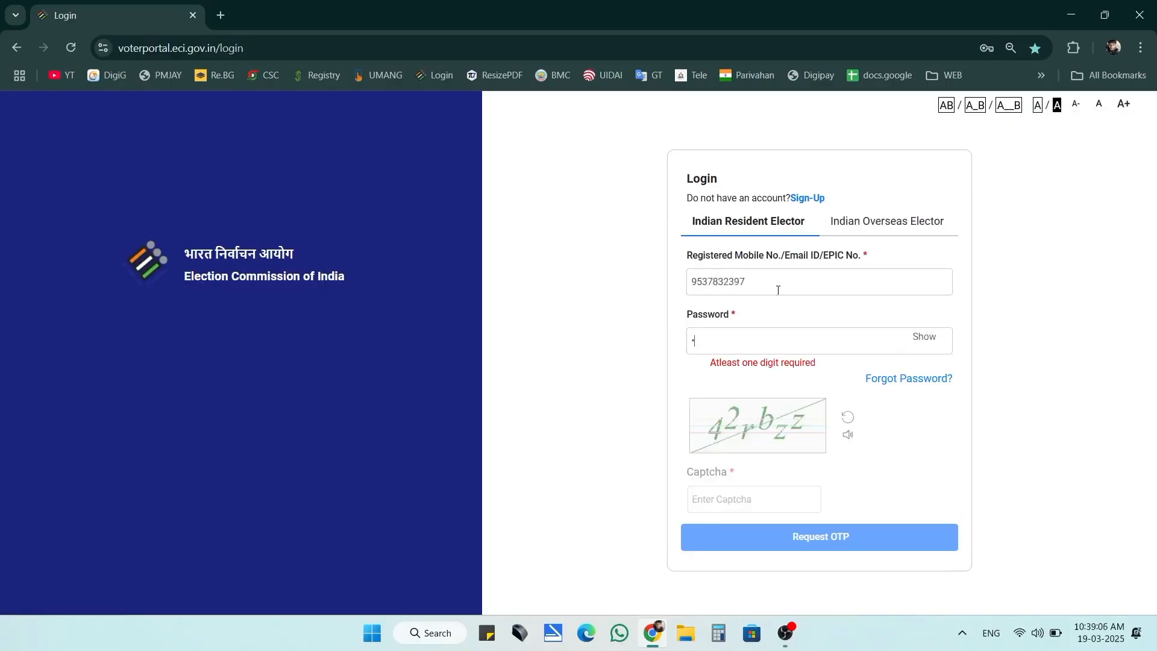
{"action": "type", "text": "•••••"}
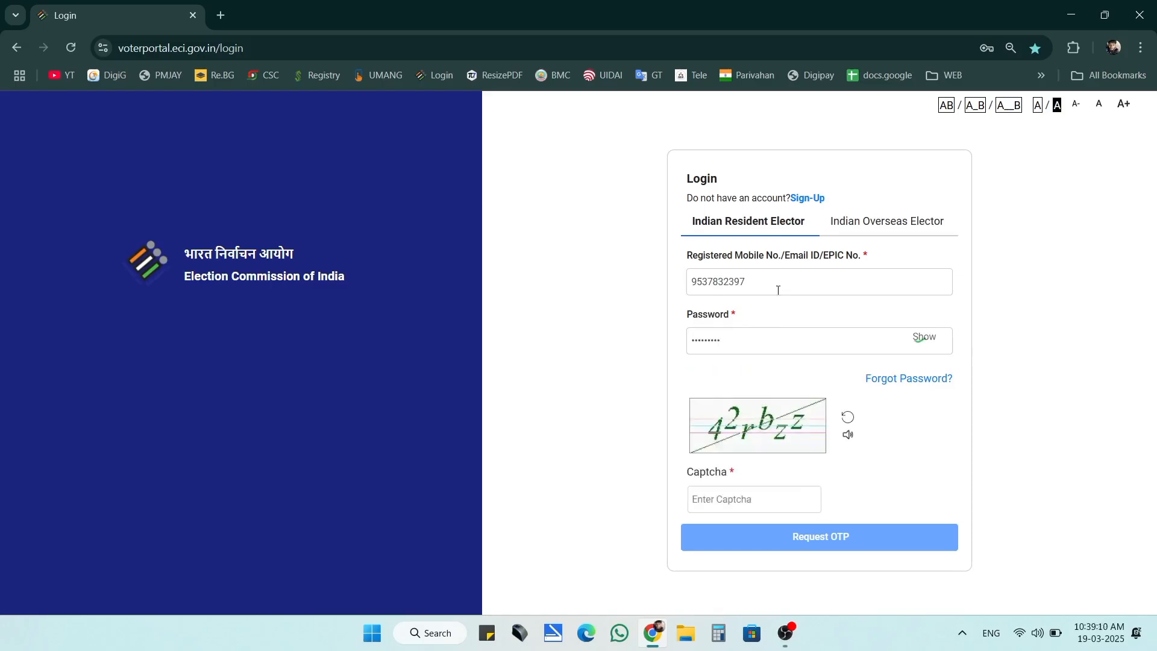
{"action": "key", "text": "Tab"}
{"action": "key", "text": "Tab"}
{"action": "key", "text": "Tab"}
{"action": "key", "text": "Tab"}
{"action": "type", "text": "4"}
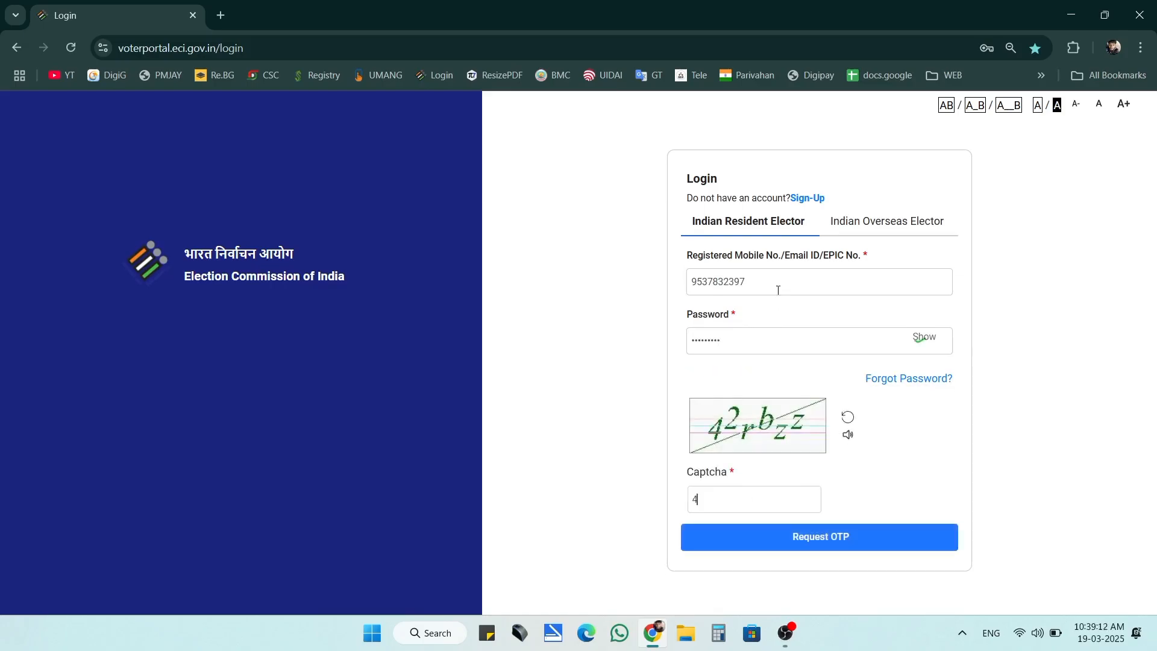
{"action": "type", "text": "2rbzz"}
{"action": "key", "text": "Tab"}
{"action": "key", "text": "Return"}
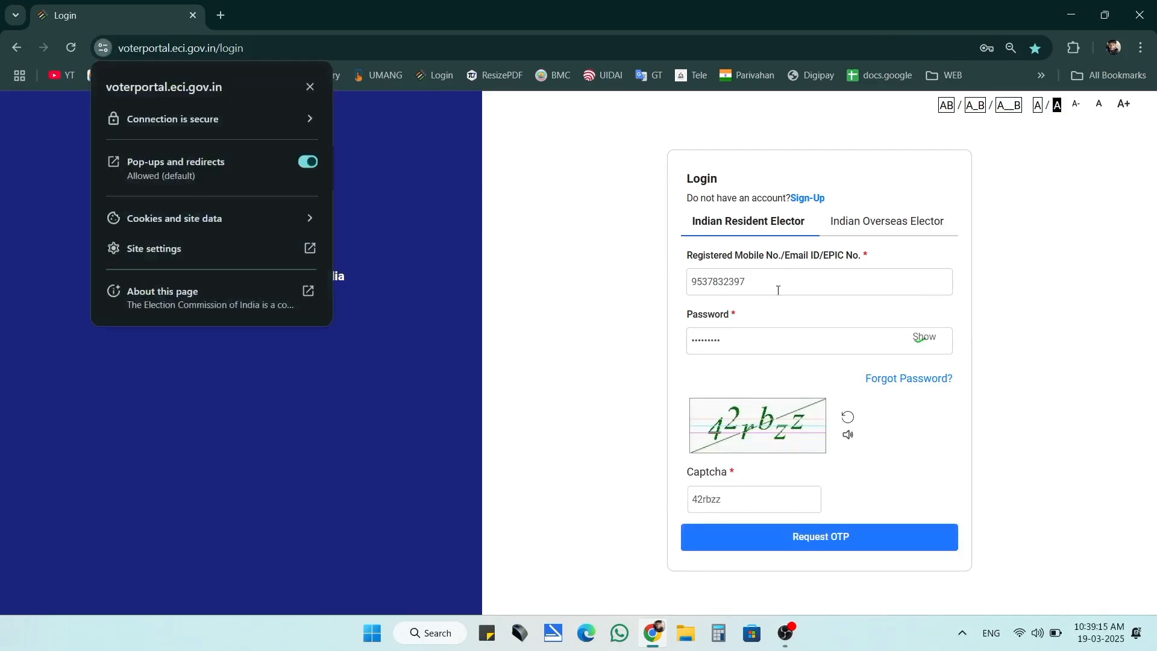
Step: Request the login OTP, enter the received code and submit to log in
{"action": "left_click", "coordinate": [865, 537]}
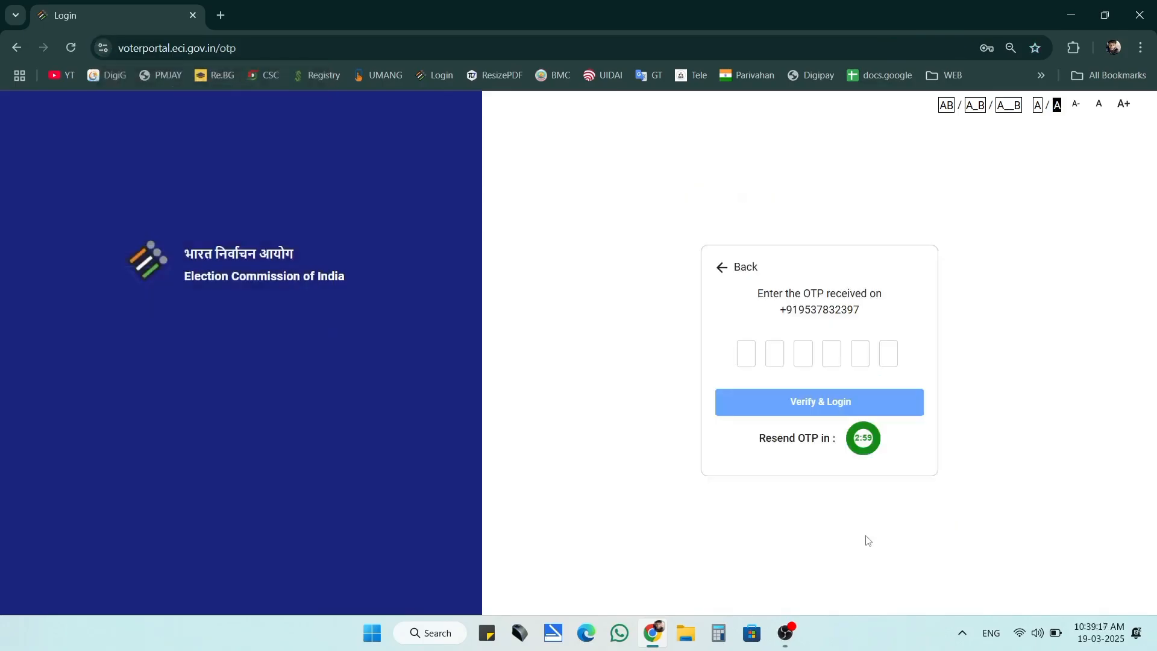
{"action": "left_click", "coordinate": [746, 360]}
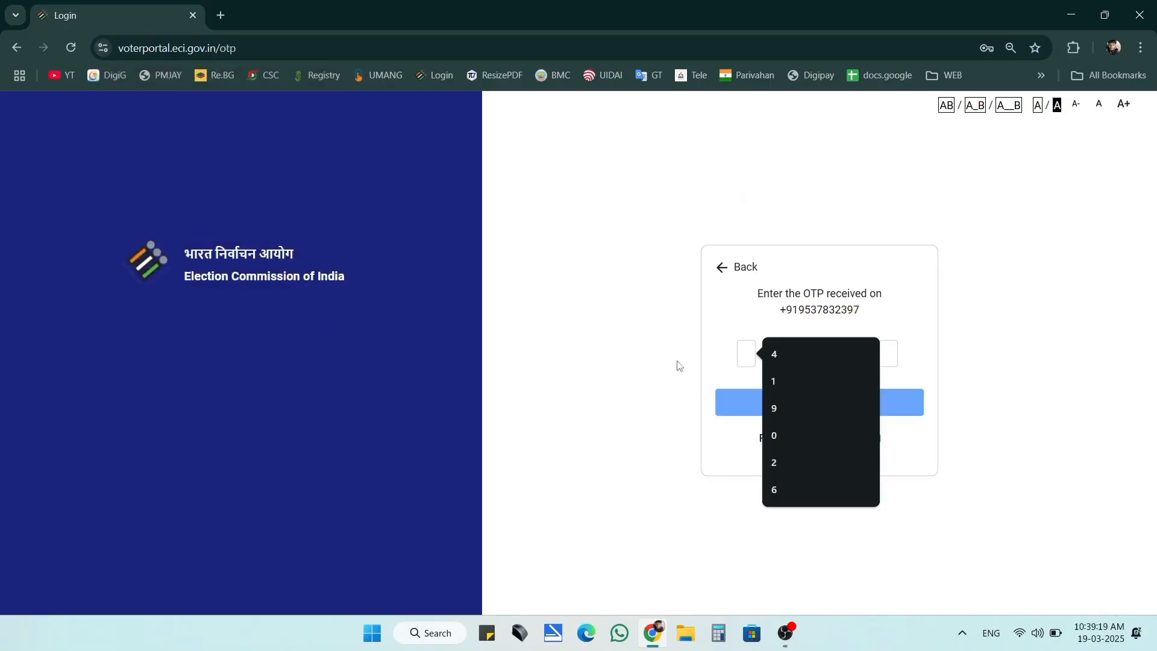
{"action": "left_click", "coordinate": [708, 358]}
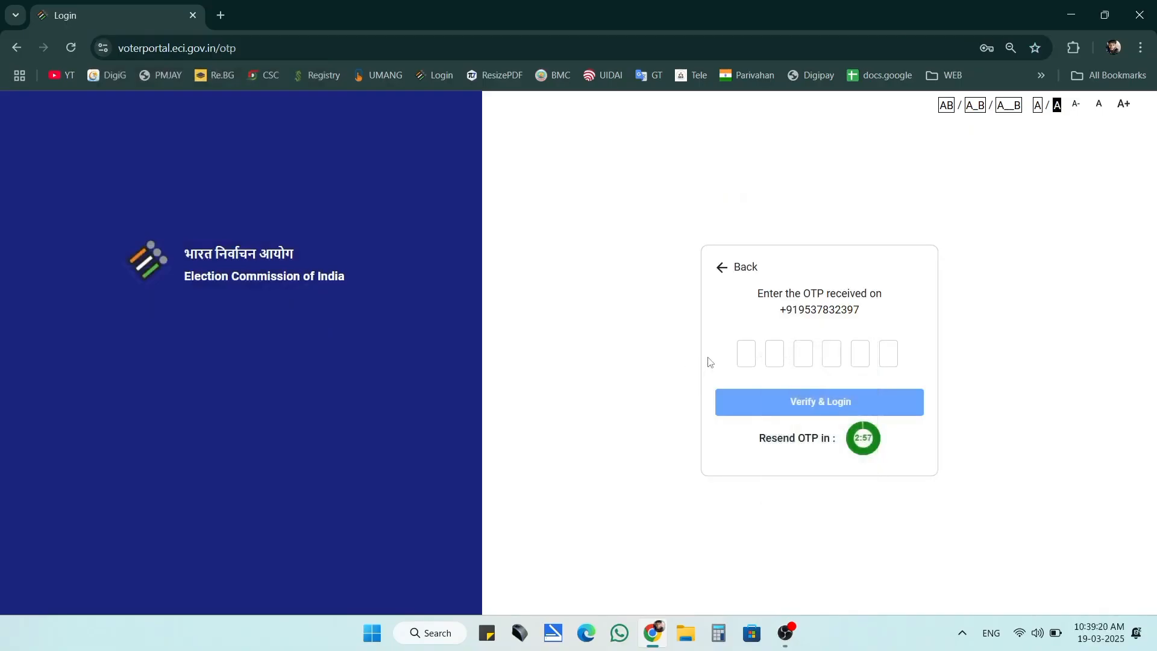
{"action": "left_click", "coordinate": [739, 355]}
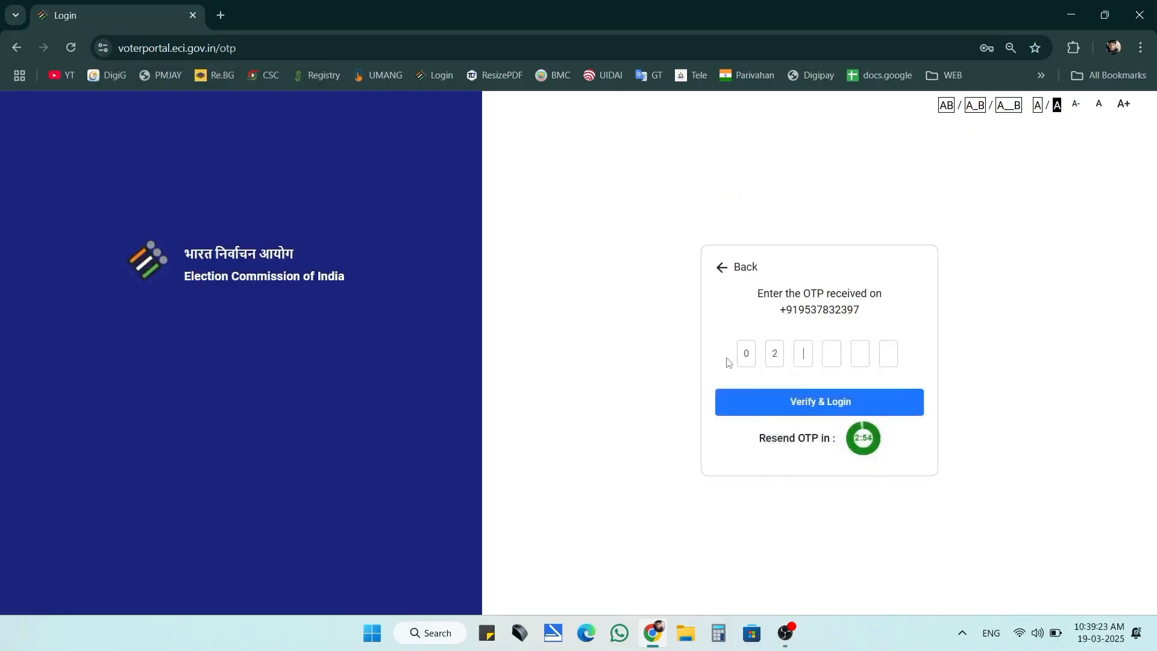
{"action": "key", "text": "Return"}
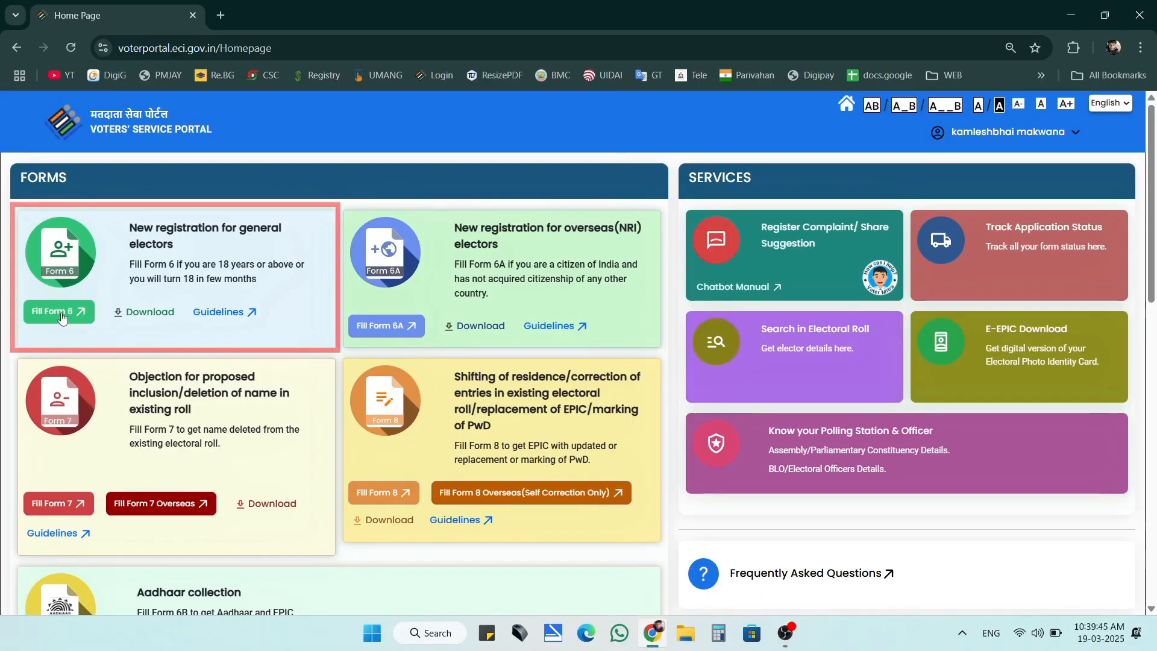
Step: Choose Fill Form 6 under New registration for general electors
{"action": "left_click", "coordinate": [60, 312]}
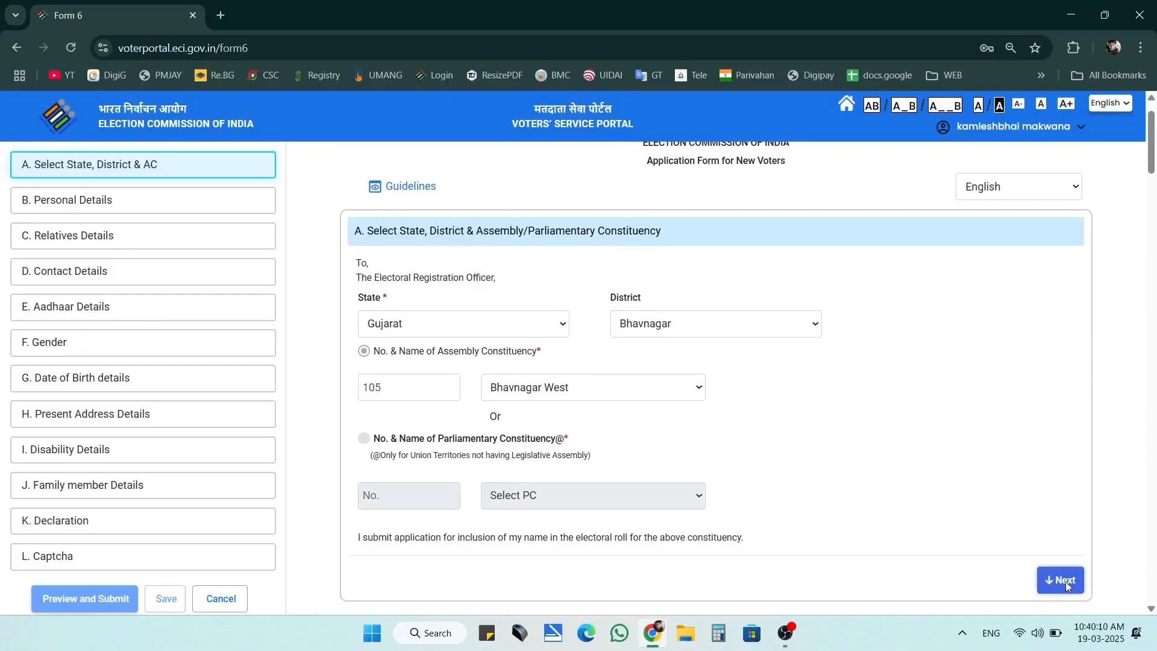
Step: Fill in the applicant's personal details and choose Husband as the named relative
{"action": "left_click", "coordinate": [1064, 580]}
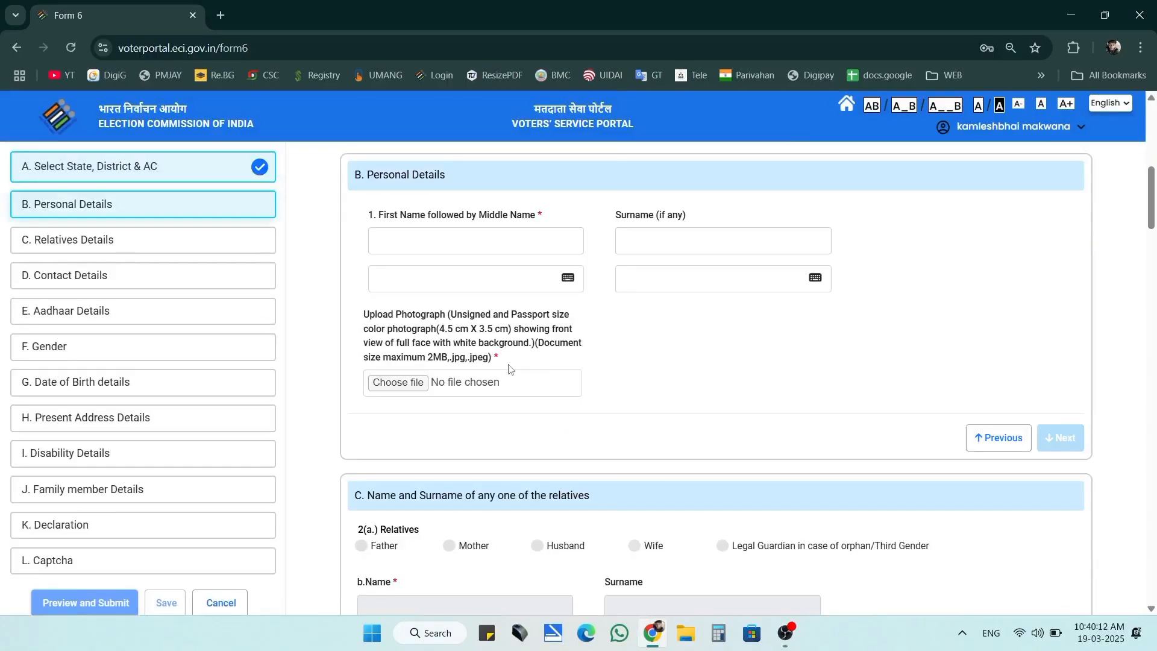
{"action": "left_click", "coordinate": [486, 244]}
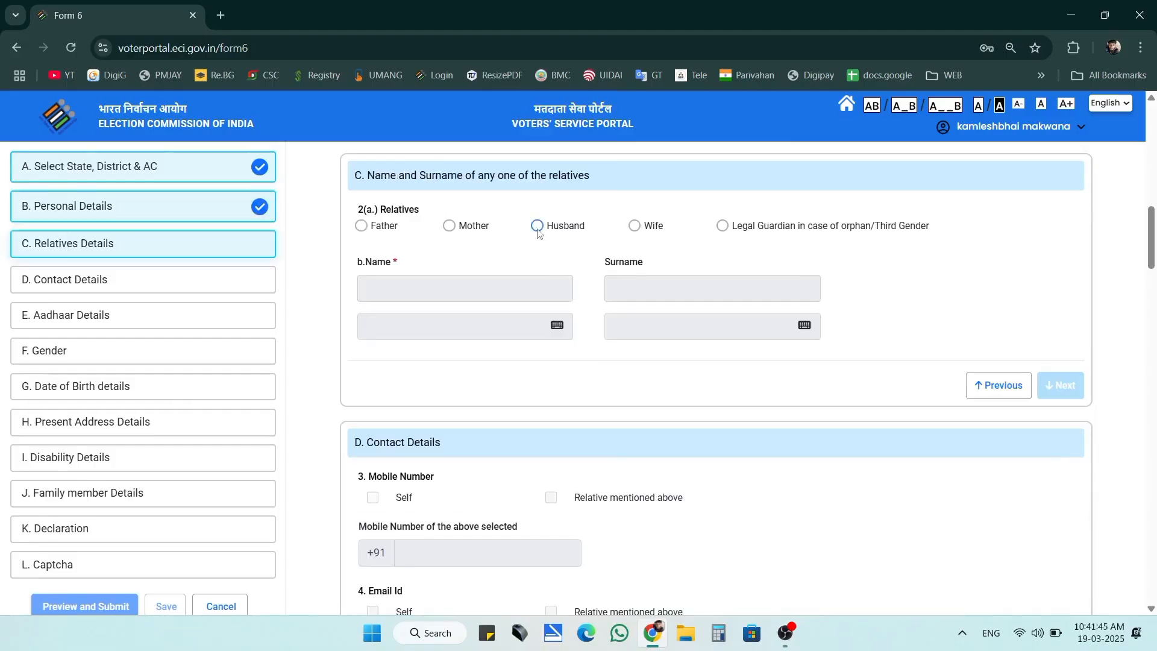
{"action": "left_click", "coordinate": [537, 226]}
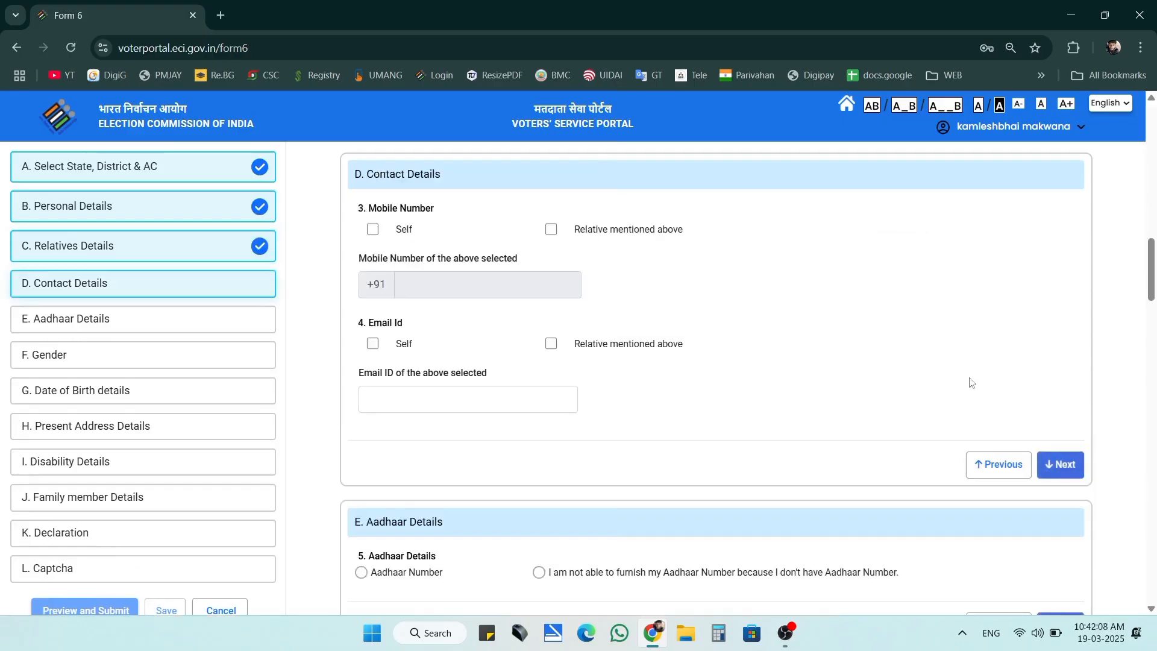
Step: Mark the mobile number as Self, enter it, and type the applicant's Aadhaar number
{"action": "left_click", "coordinate": [373, 230]}
{"action": "left_click", "coordinate": [486, 284]}
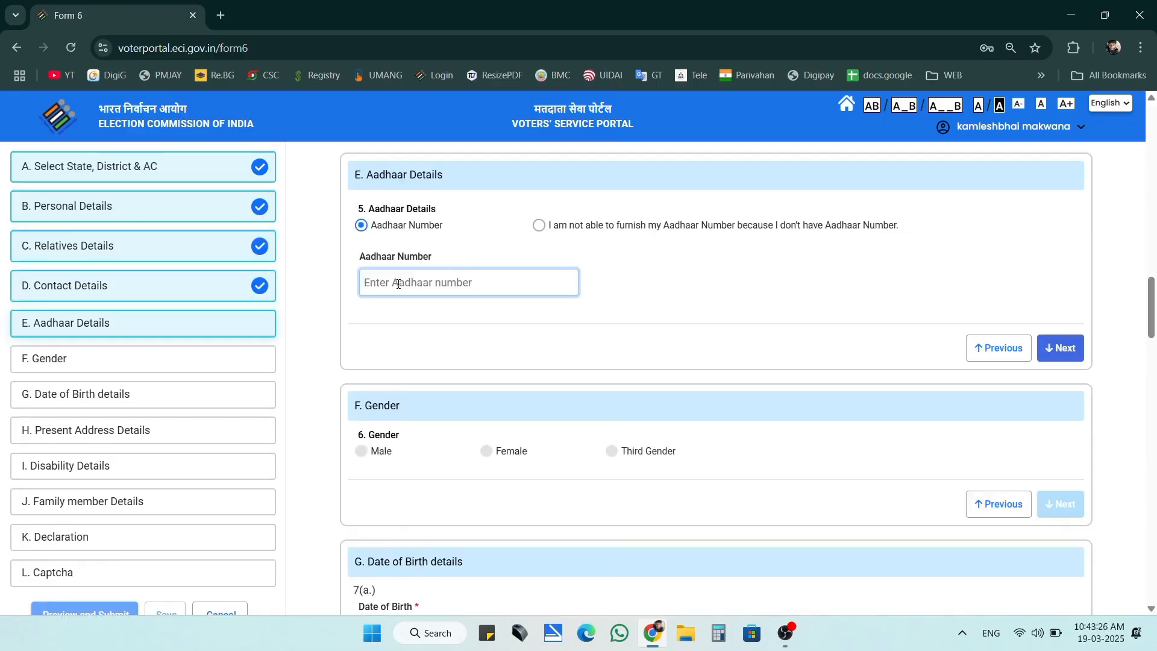
{"action": "type", "text": "••••"}
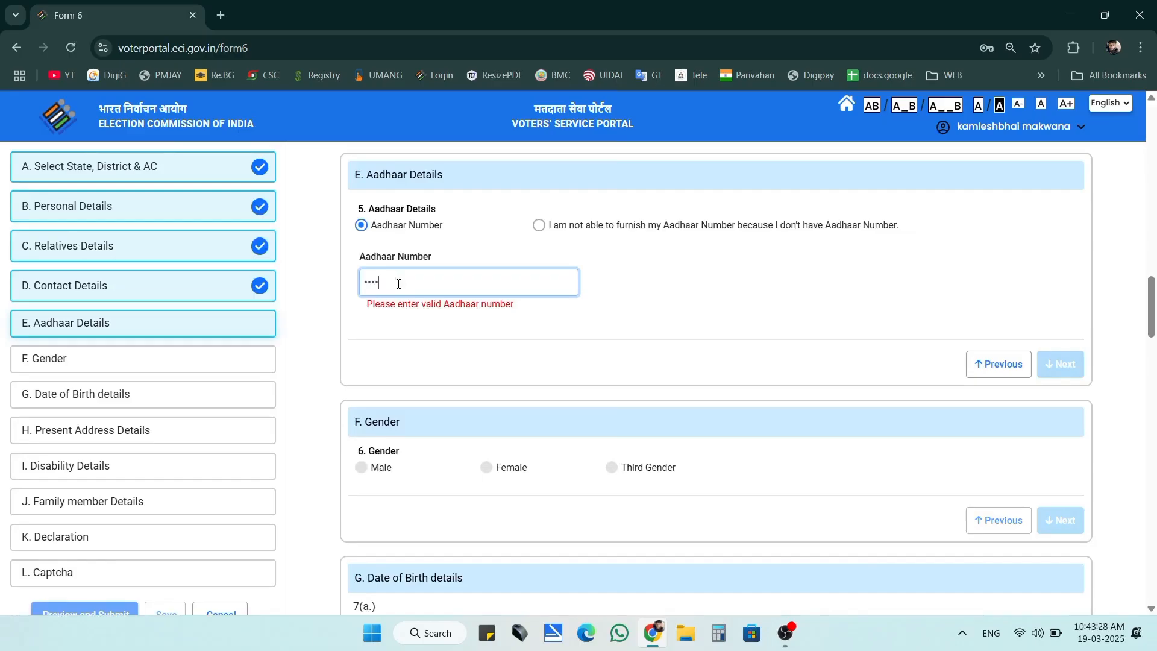
{"action": "key", "text": "ctrl+a"}
{"action": "type", "text": "••••••••••••"}
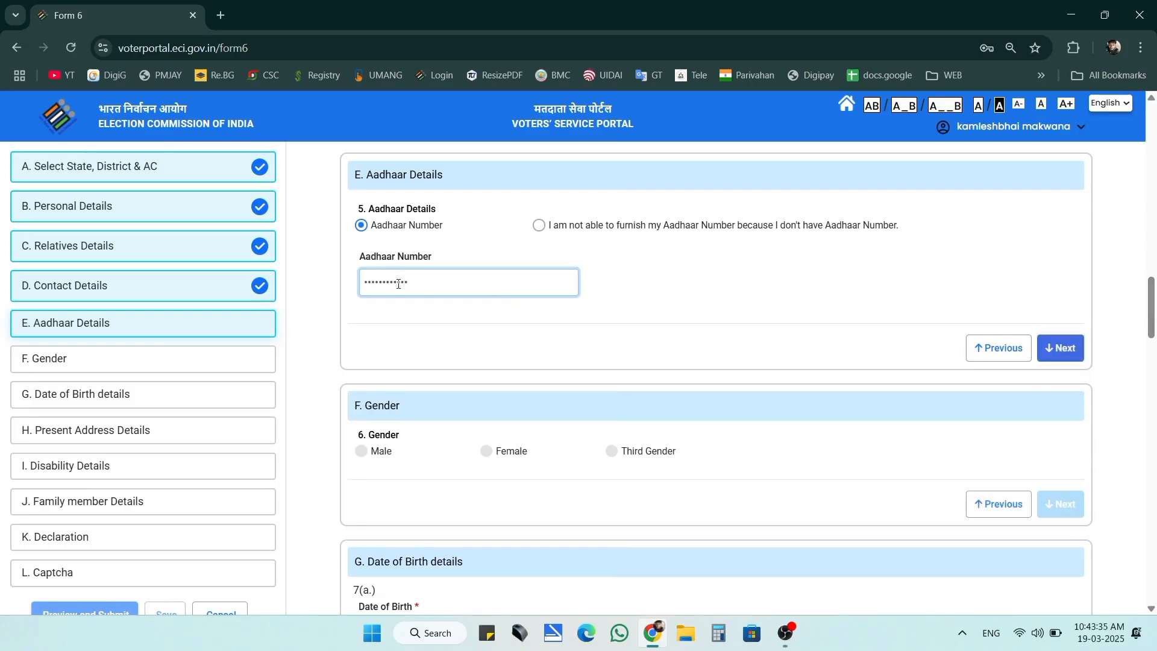
Step: Select Female as gender and enter date of birth 01/01/2003
{"action": "left_click", "coordinate": [1056, 347]}
{"action": "left_click", "coordinate": [485, 222]}
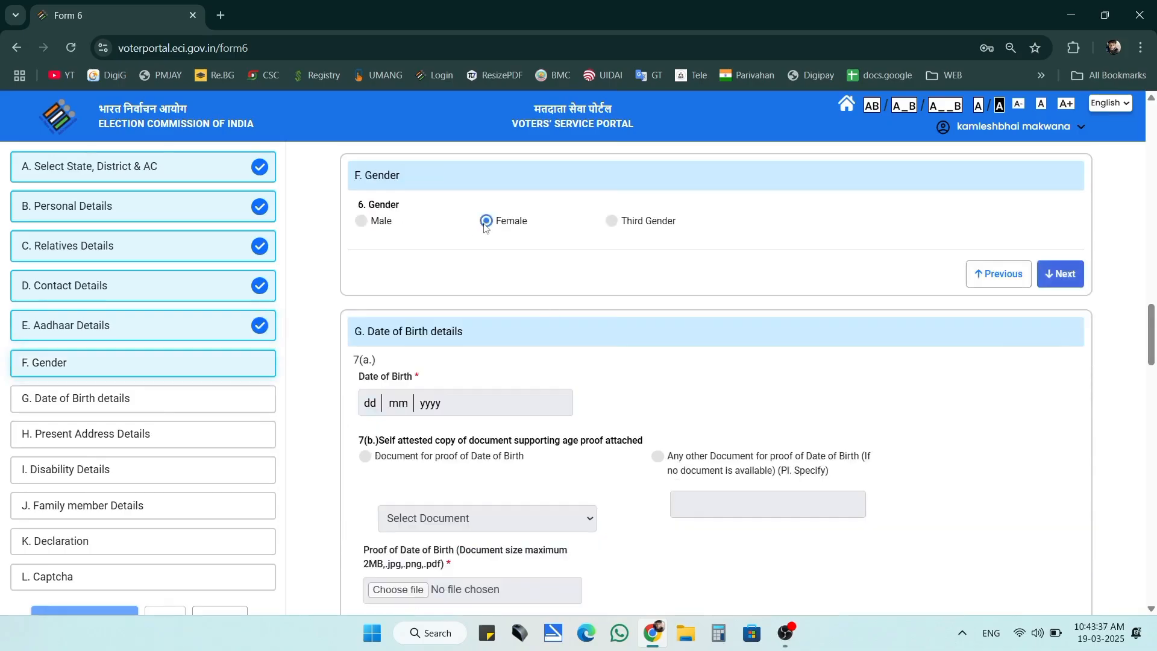
{"action": "left_click", "coordinate": [1060, 274]}
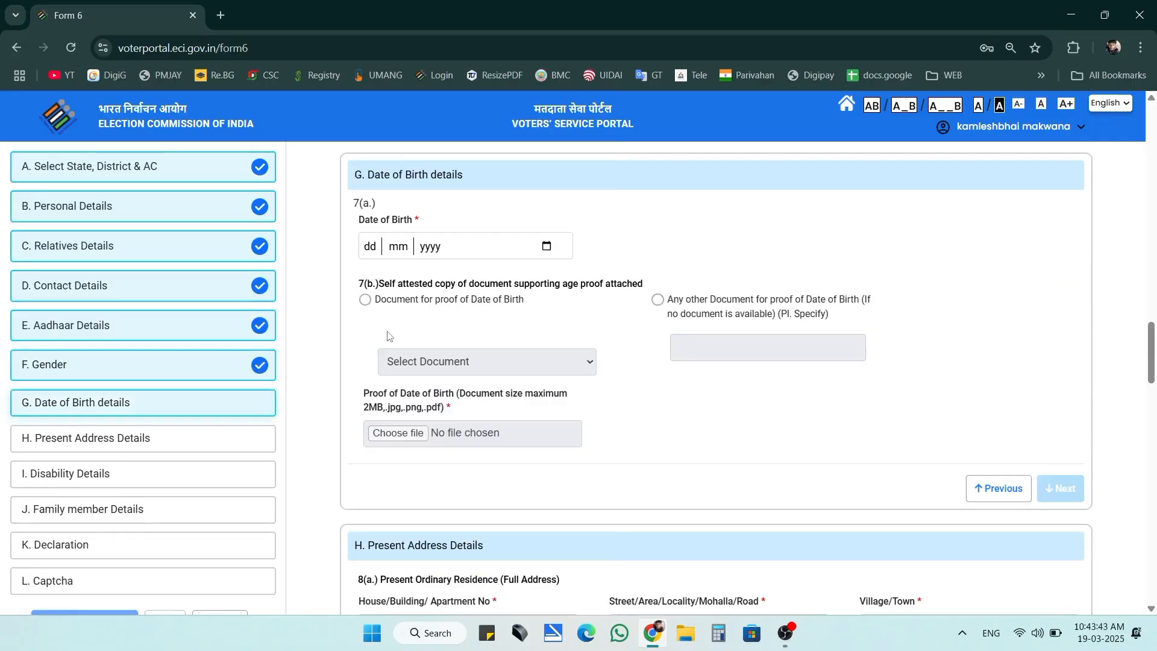
{"action": "left_click", "coordinate": [371, 252]}
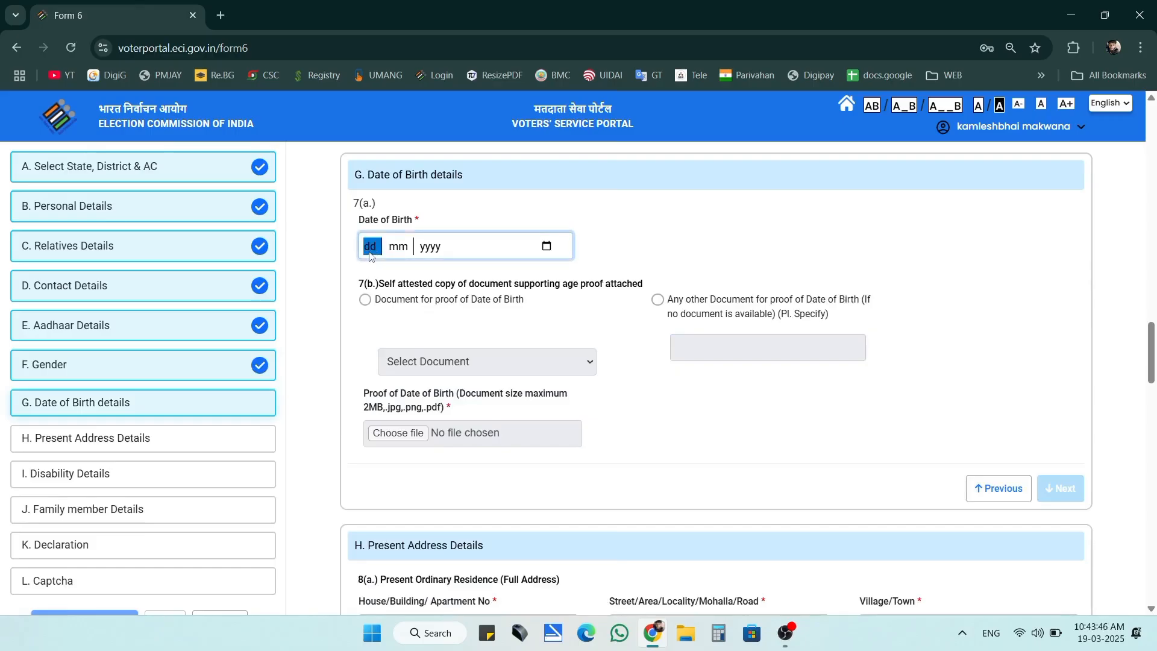
{"action": "type", "text": "01 | 01 | "}
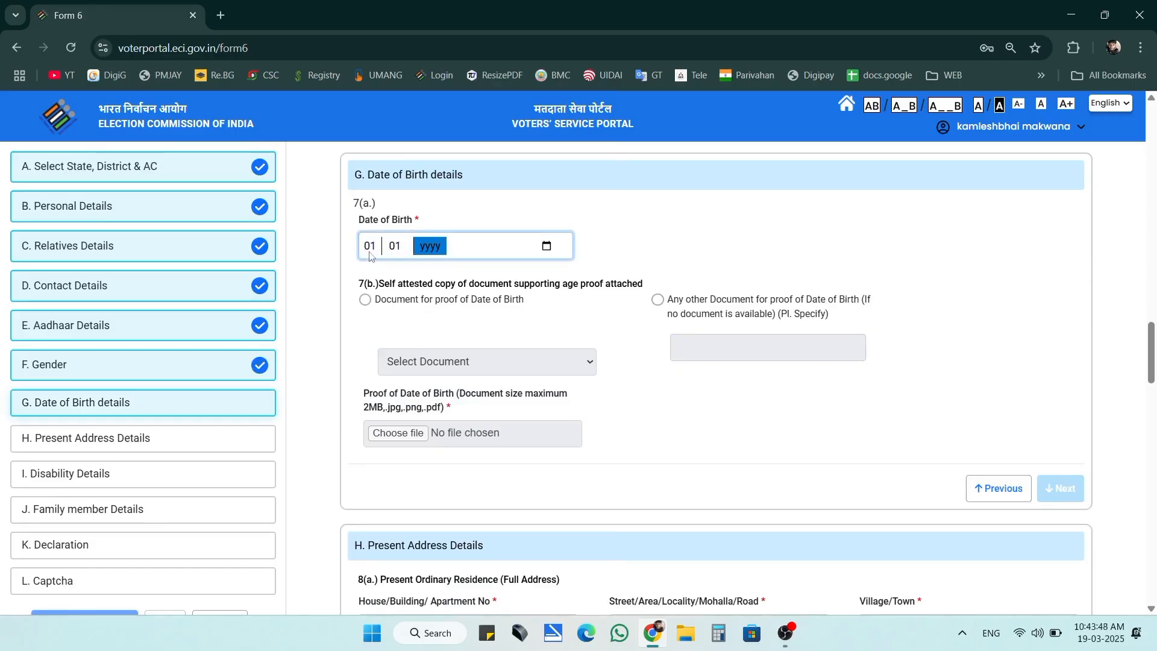
{"action": "type", "text": "2003"}
{"action": "key", "text": "Tab"}
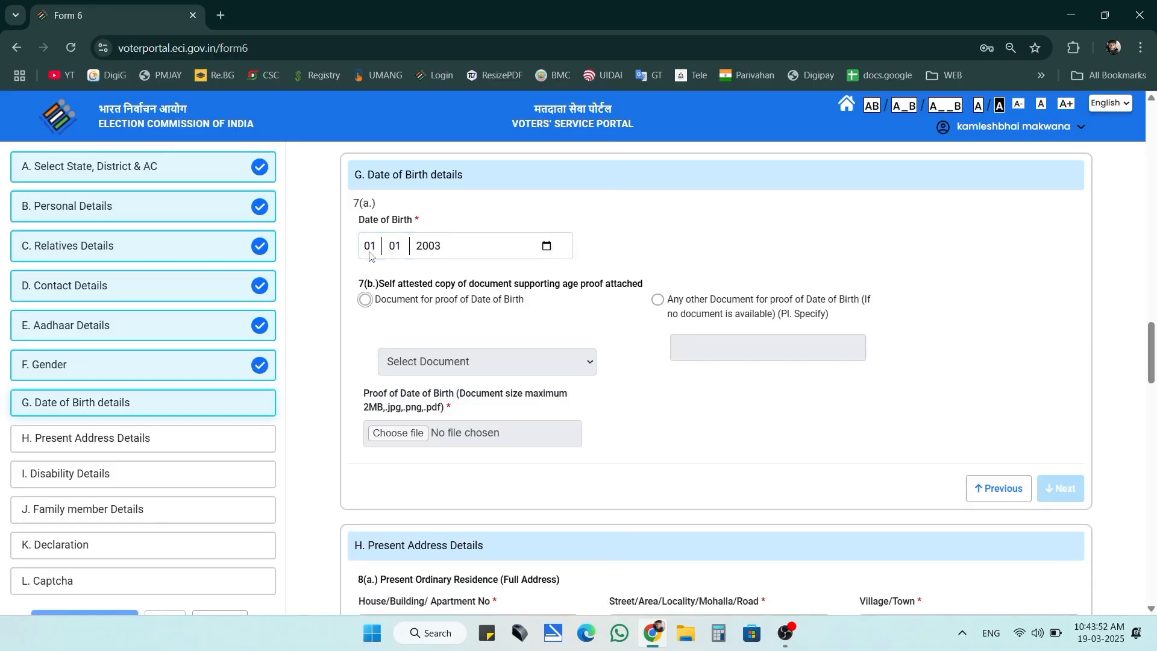
Step: Choose 'Any other Document' as age proof and specify it as lowercase 'lc'
{"action": "key", "text": "Right"}
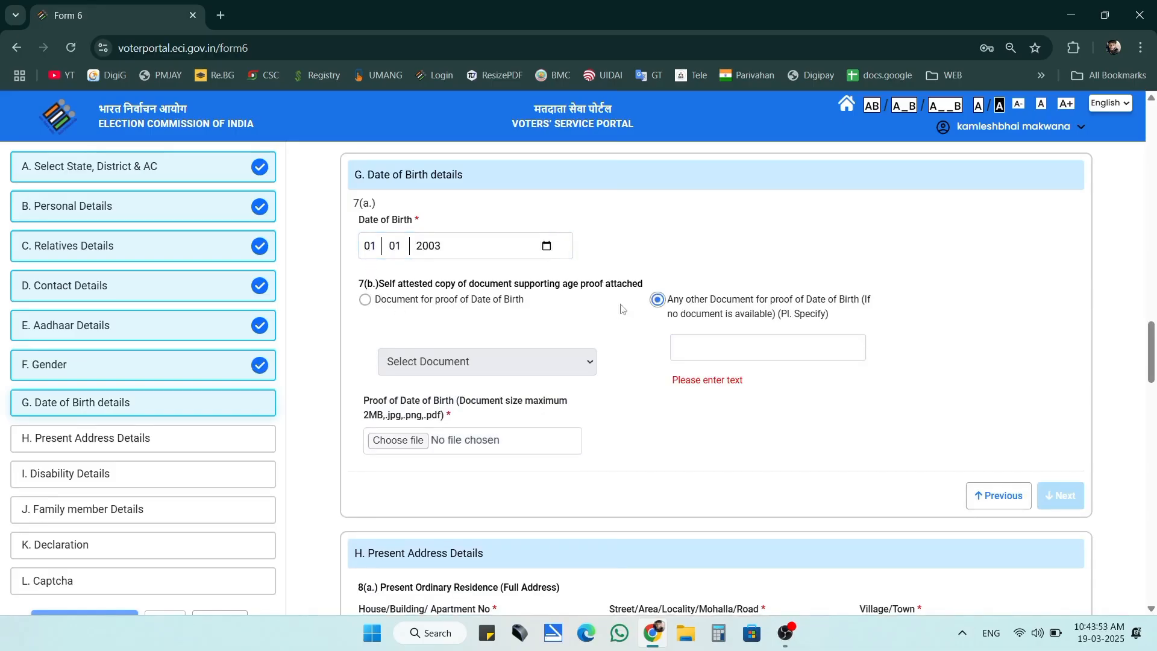
{"action": "left_click", "coordinate": [616, 320]}
{"action": "left_click", "coordinate": [717, 357]}
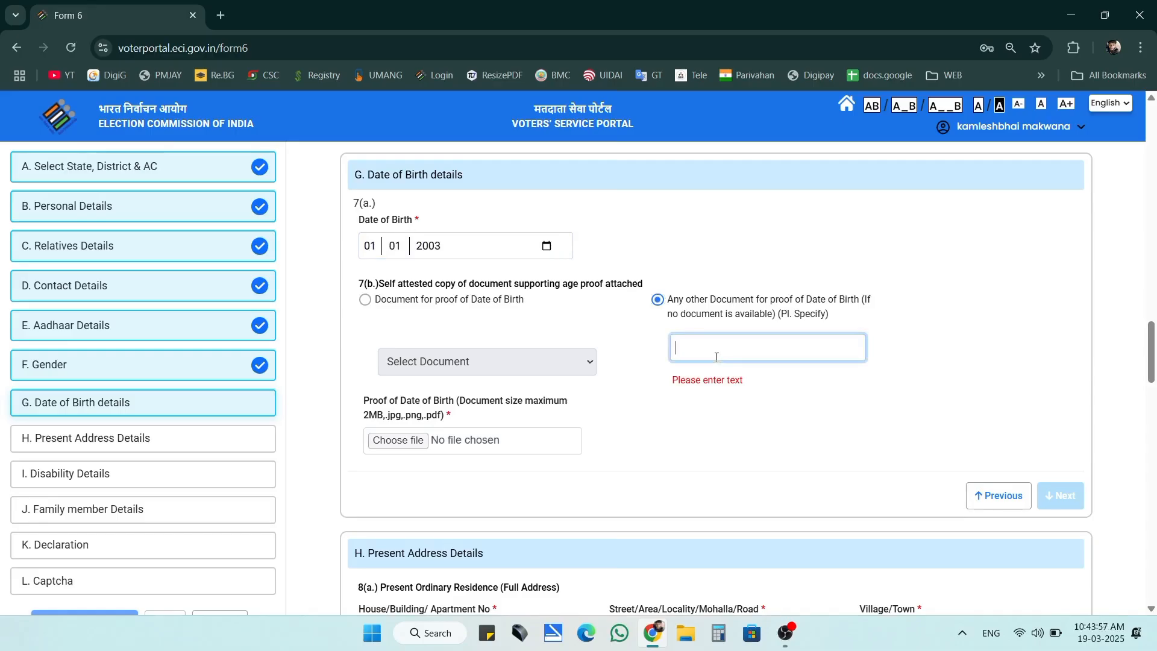
{"action": "type", "text": "LC"}
{"action": "left_click", "coordinate": [685, 439]}
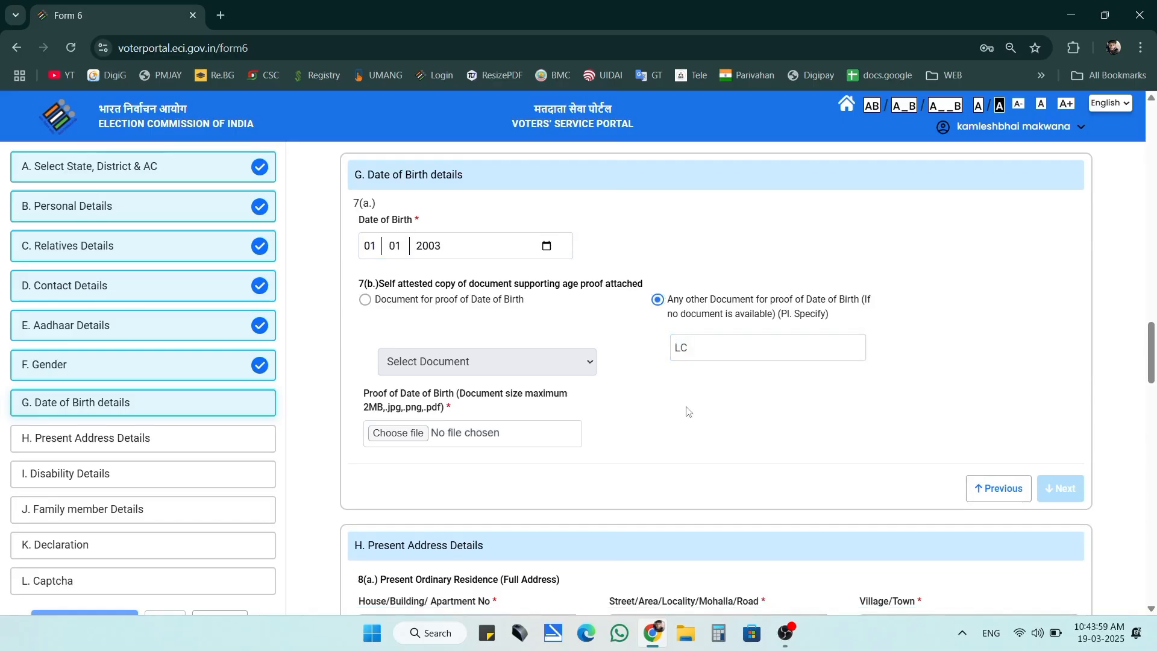
{"action": "left_click", "coordinate": [675, 343]}
{"action": "key", "text": "Caps_Lock"}
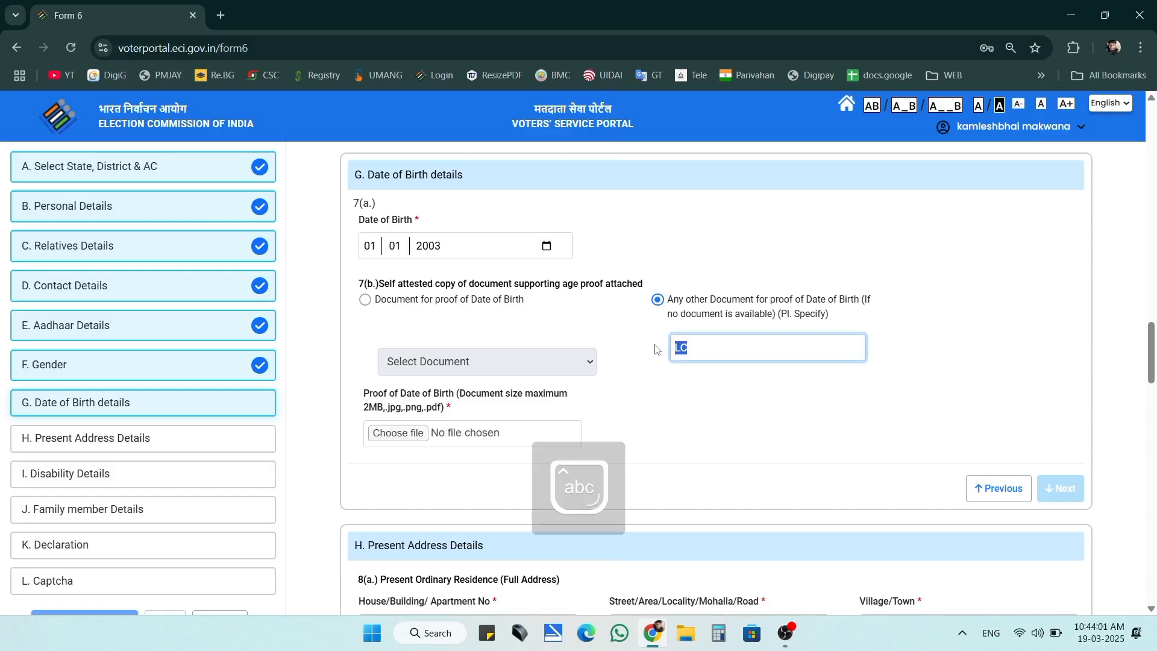
{"action": "key", "text": "BackSpace"}
{"action": "key", "text": "BackSpace"}
{"action": "type", "text": "lc"}
{"action": "left_click", "coordinate": [664, 385]}
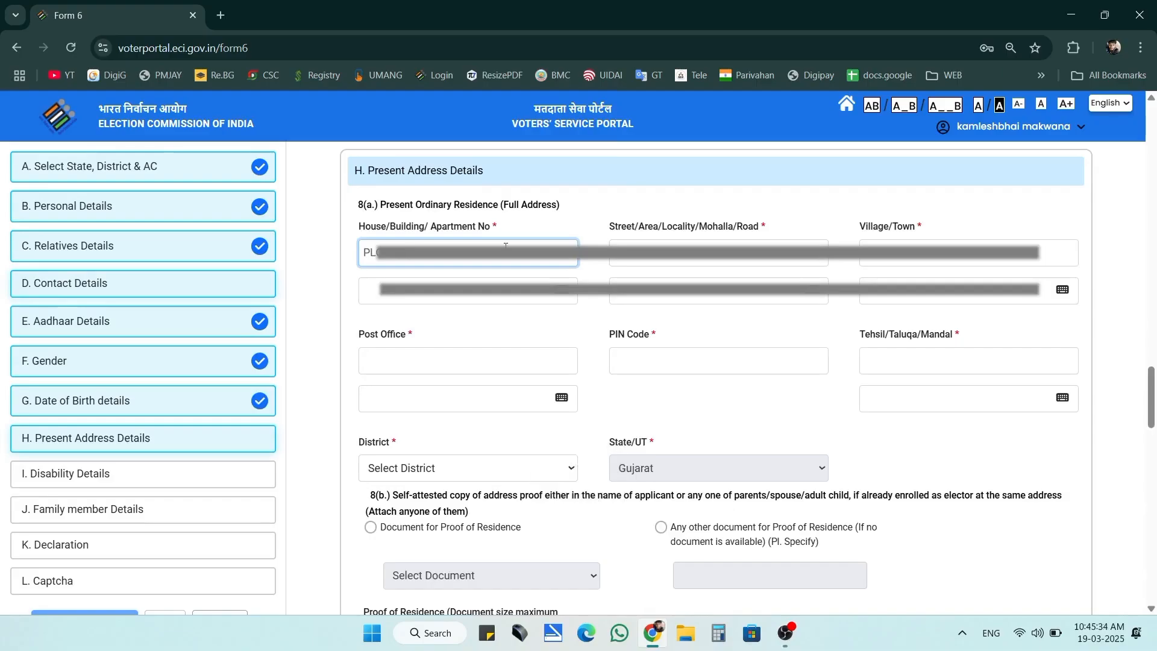
Step: Enter the street address in Gujarati using the on-screen Inscript keyboard
{"action": "key", "text": "Tab"}
{"action": "key", "text": "Tab"}
{"action": "key", "text": "Tab"}
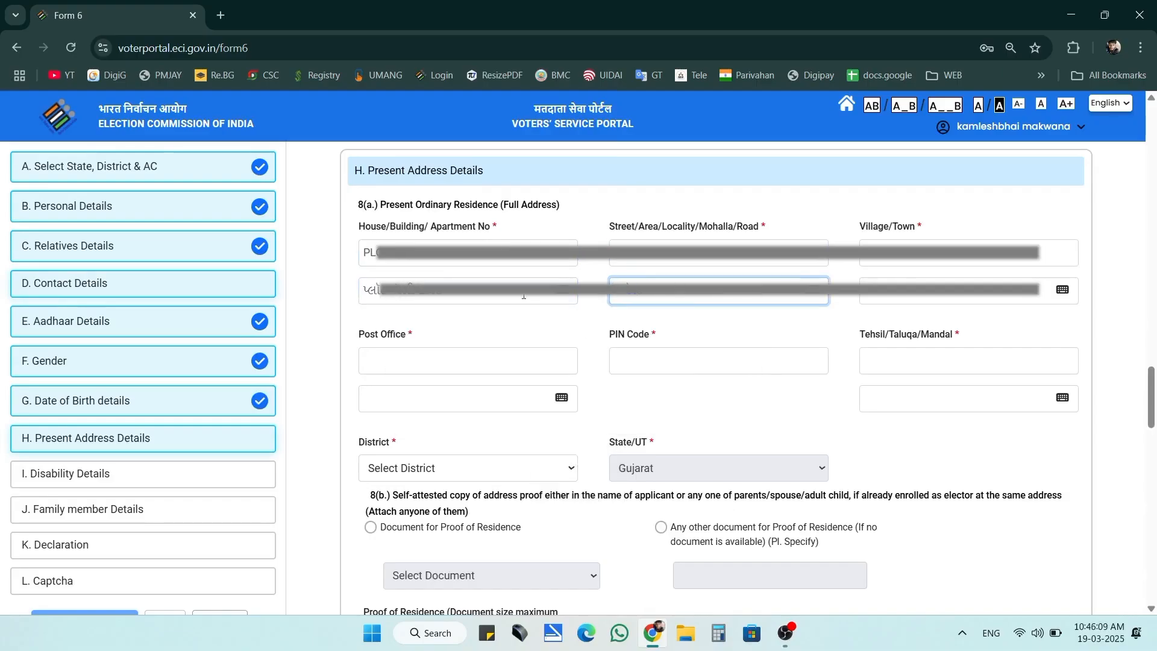
{"action": "left_click", "coordinate": [812, 290]}
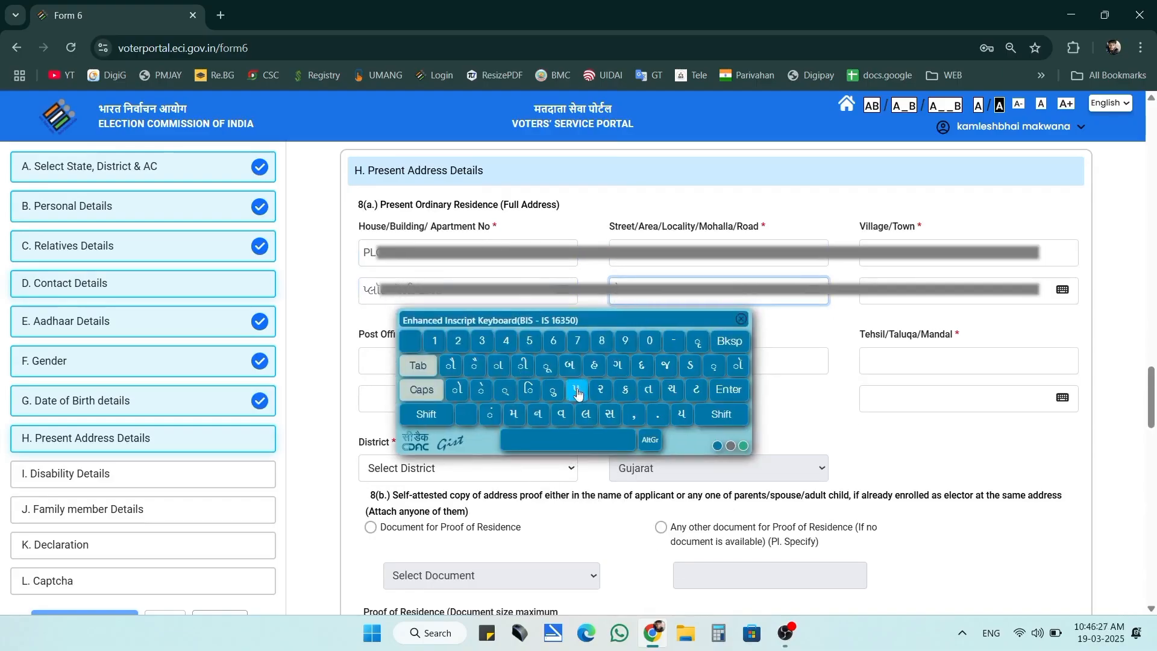
{"action": "left_click", "coordinate": [426, 414]}
{"action": "left_click", "coordinate": [475, 369]}
{"action": "left_click", "coordinate": [609, 415]}
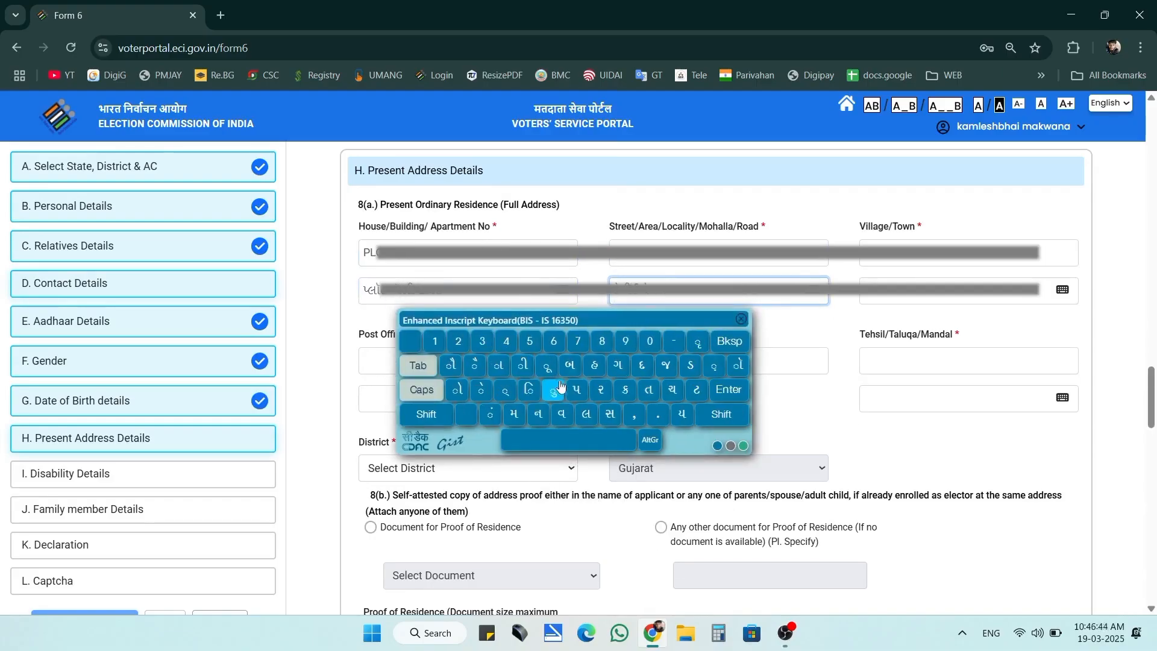
{"action": "left_click", "coordinate": [554, 392]}
{"action": "left_click", "coordinate": [426, 414]}
{"action": "left_click", "coordinate": [624, 392]}
{"action": "left_click", "coordinate": [666, 369]}
Step: Enter the village or town name in Gujarati on the Inscript keyboard
{"action": "left_click", "coordinate": [741, 319]}
{"action": "left_click", "coordinate": [965, 253]}
{"action": "left_click", "coordinate": [1019, 291]}
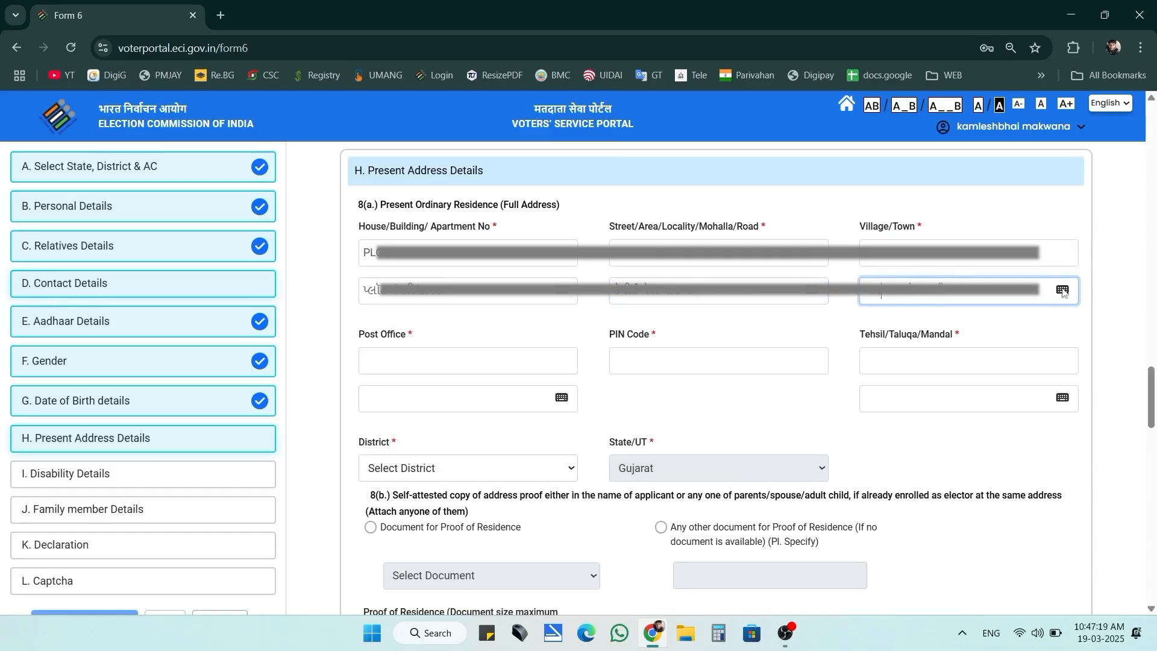
{"action": "left_click", "coordinate": [536, 355]}
{"action": "left_click", "coordinate": [948, 296]}
{"action": "left_click", "coordinate": [964, 253]}
{"action": "left_click", "coordinate": [989, 291]}
{"action": "left_click", "coordinate": [1062, 290]}
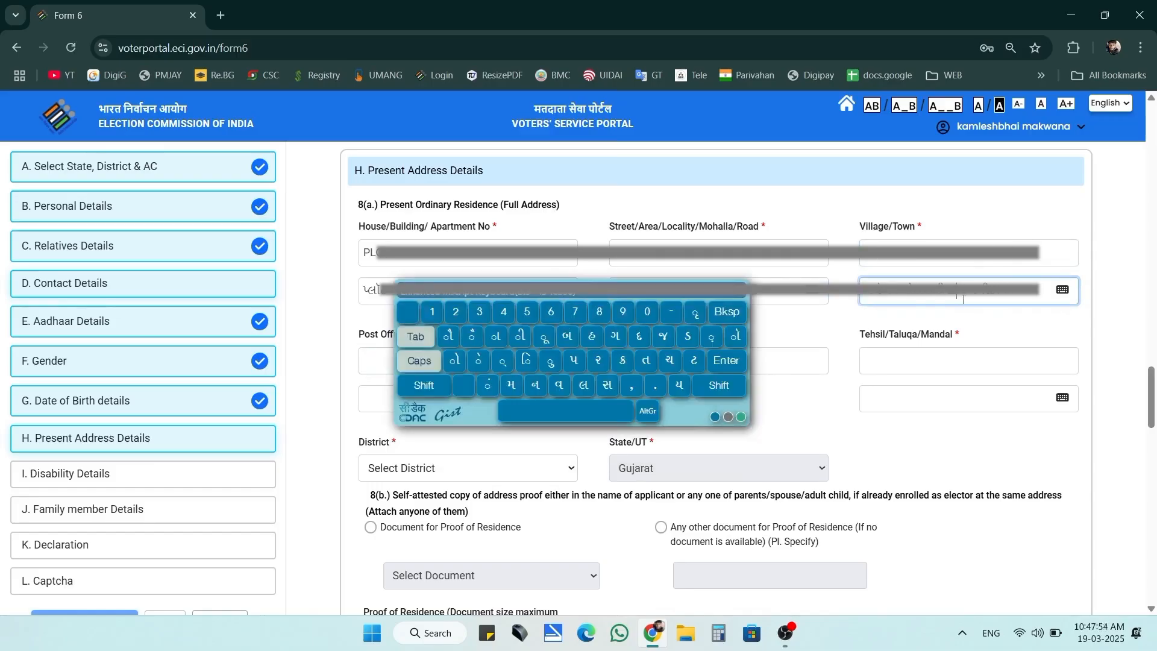
{"action": "left_click", "coordinate": [623, 361]}
{"action": "left_click", "coordinate": [520, 337]}
Step: Fill in Bhavnagar, the PIN code, and 'Any other document' as residence proof
{"action": "left_click", "coordinate": [740, 291]}
{"action": "left_click", "coordinate": [471, 363]}
{"action": "type", "text": "BHAVNAGAR"}
{"action": "key", "text": "Tab"}
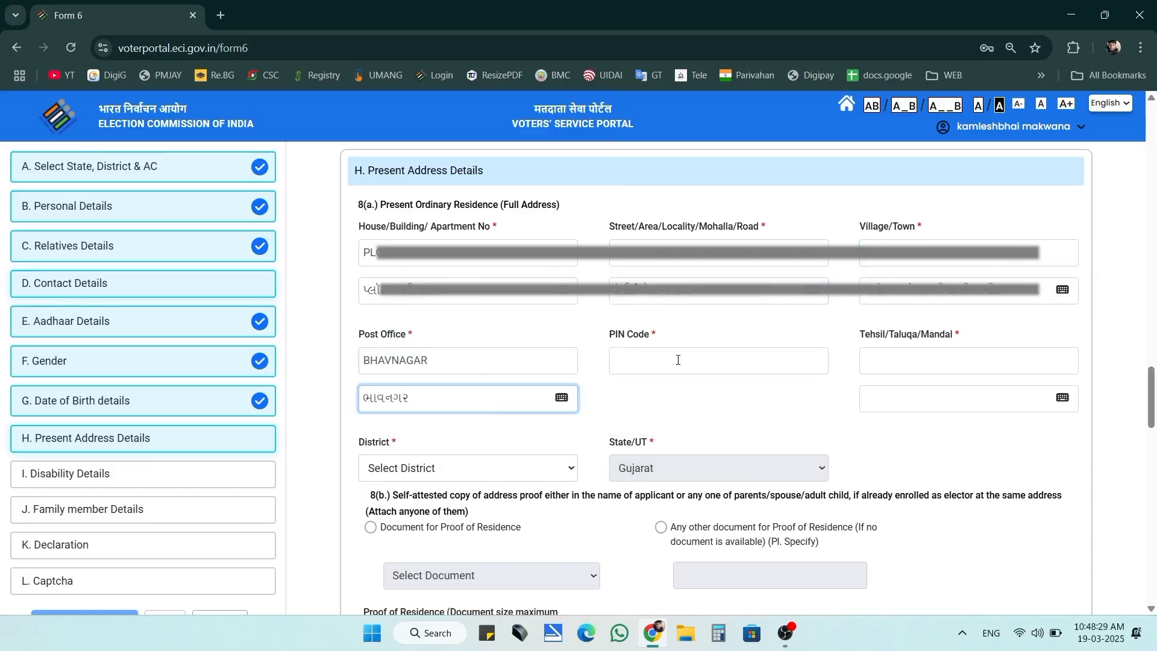
{"action": "left_click", "coordinate": [678, 360]}
{"action": "type", "text": "364002"}
{"action": "left_click", "coordinate": [881, 366]}
{"action": "type", "text": "BHAVNAGAR"}
{"action": "type", "text": "MA"}
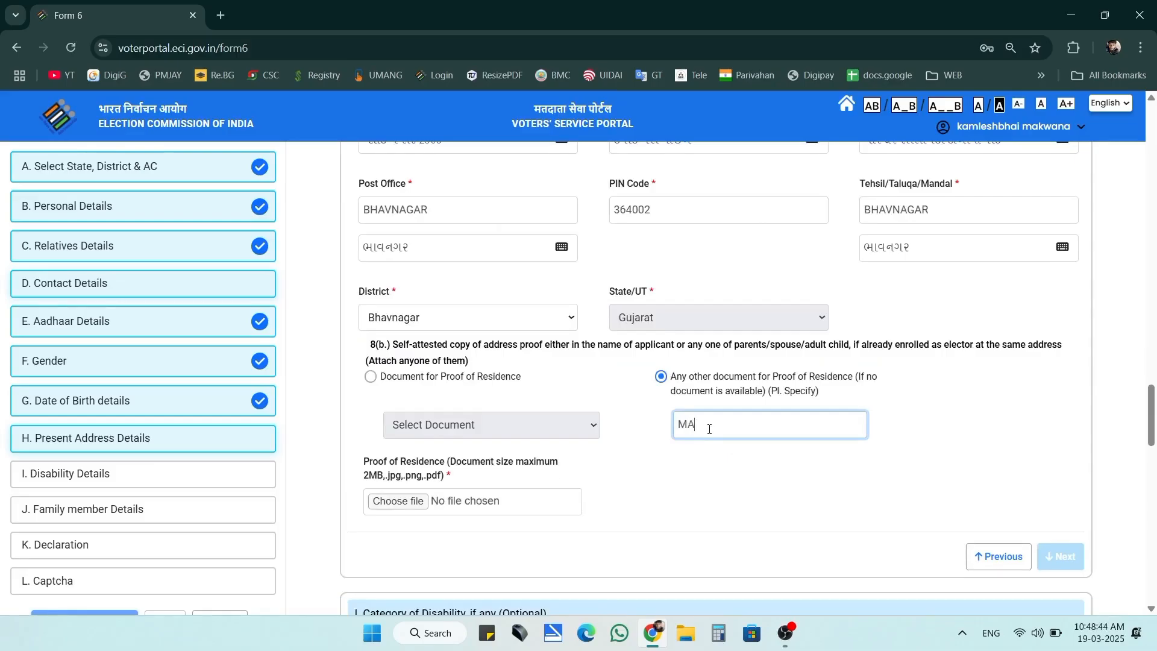
{"action": "key", "text": "Caps_Lock"}
{"action": "key", "text": "BackSpace"}
{"action": "key", "text": "BackSpace"}
Step: Name the residence-proof document 'all' and attach all.pdf from Desktop > VOTER
{"action": "type", "text": "all"}
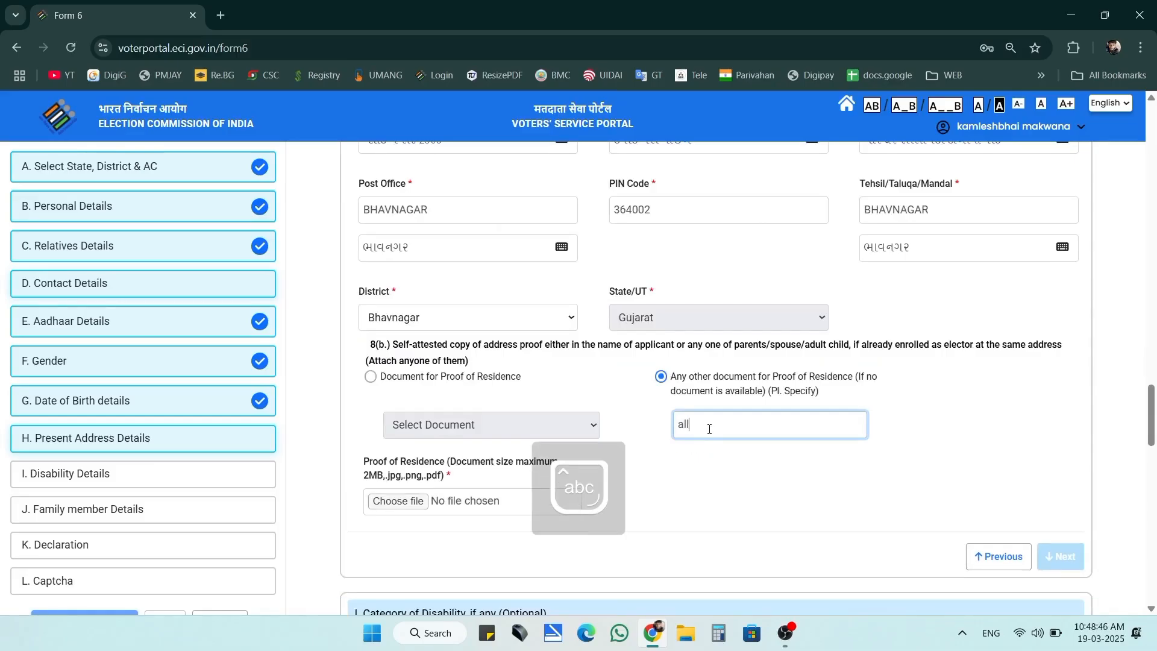
{"action": "left_click", "coordinate": [425, 502]}
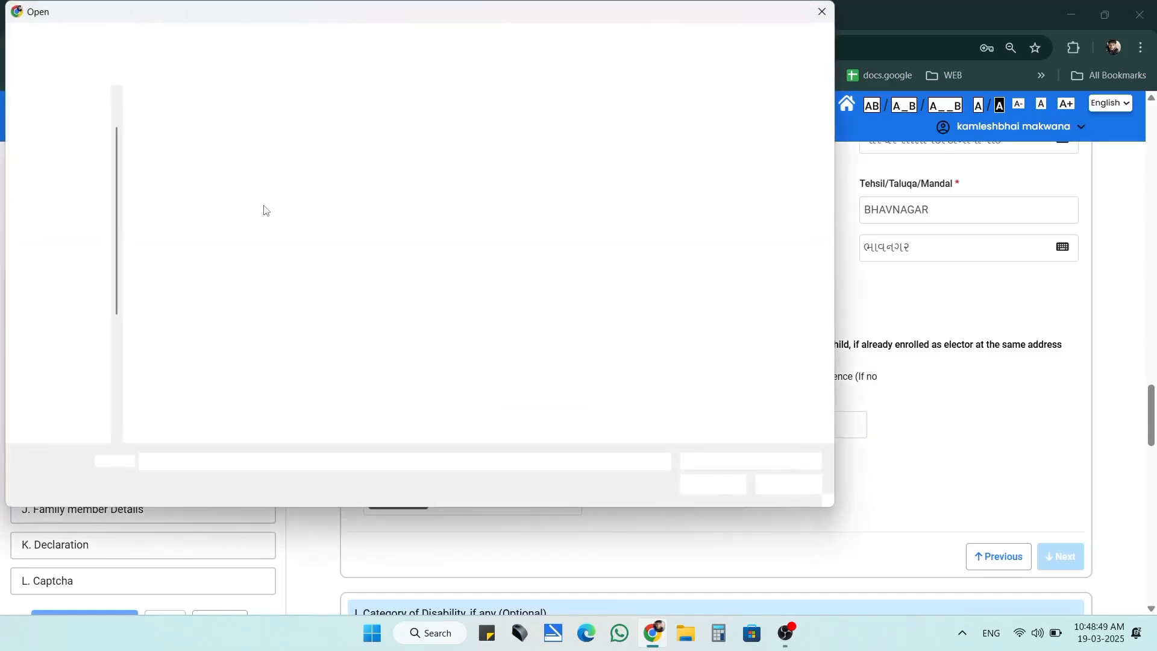
{"action": "left_click", "coordinate": [191, 138]}
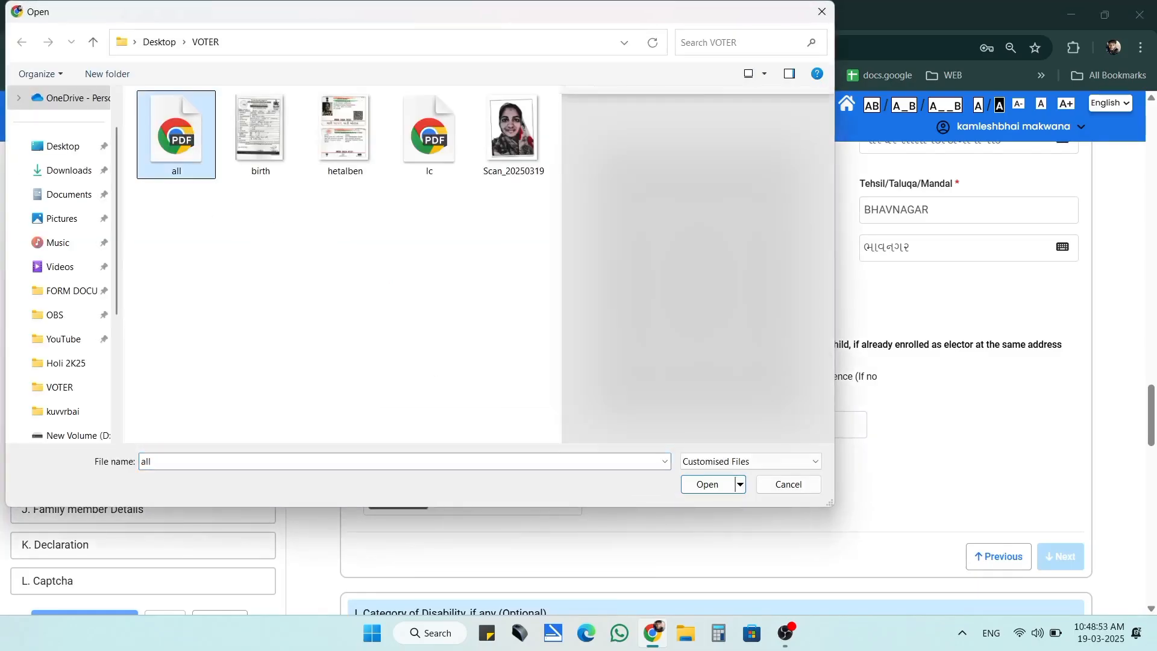
{"action": "scroll", "coordinate": [703, 236], "scroll_direction": "down", "scroll_amount": 10}
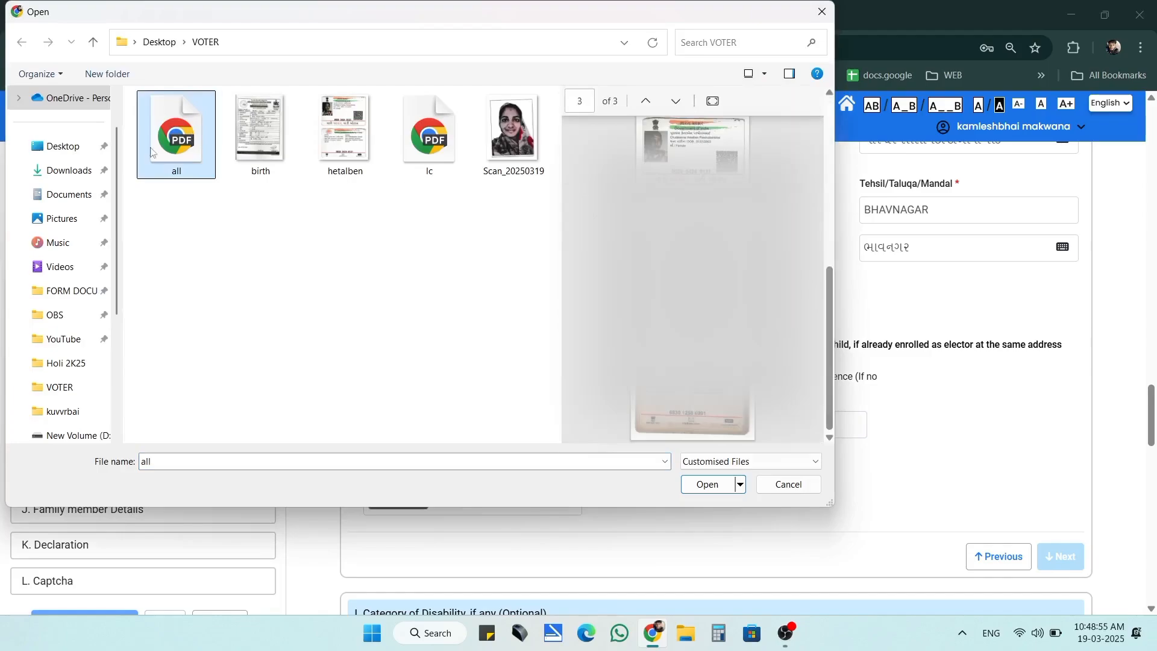
{"action": "double_click", "coordinate": [168, 148]}
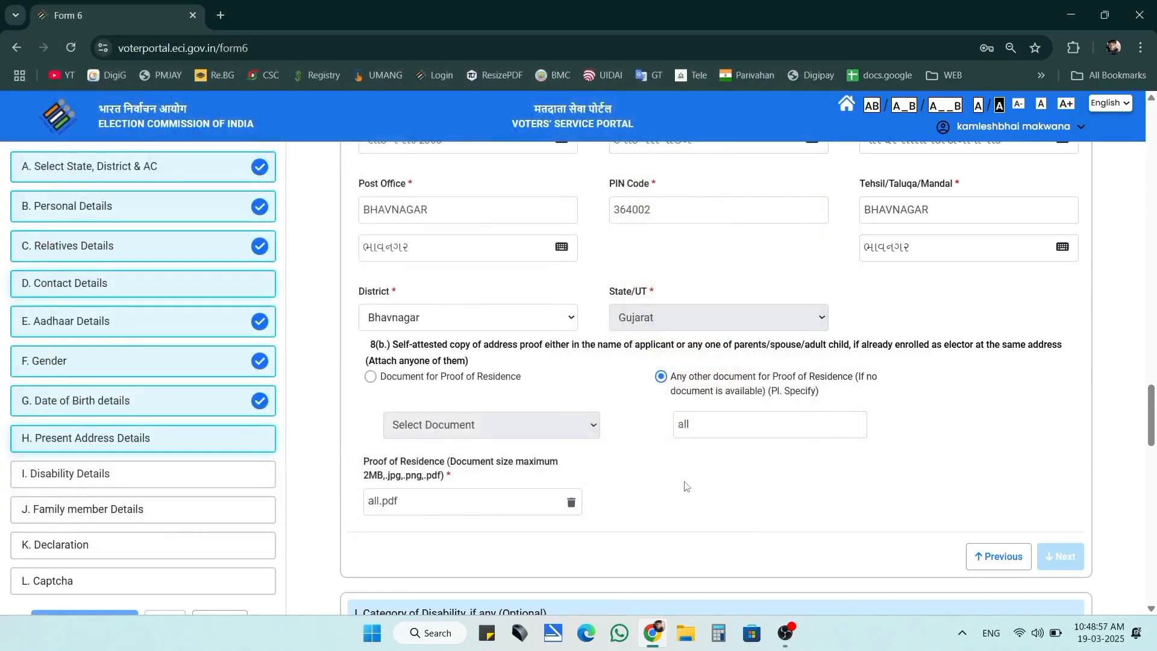
{"action": "scroll", "coordinate": [661, 493], "scroll_direction": "down", "scroll_amount": 1}
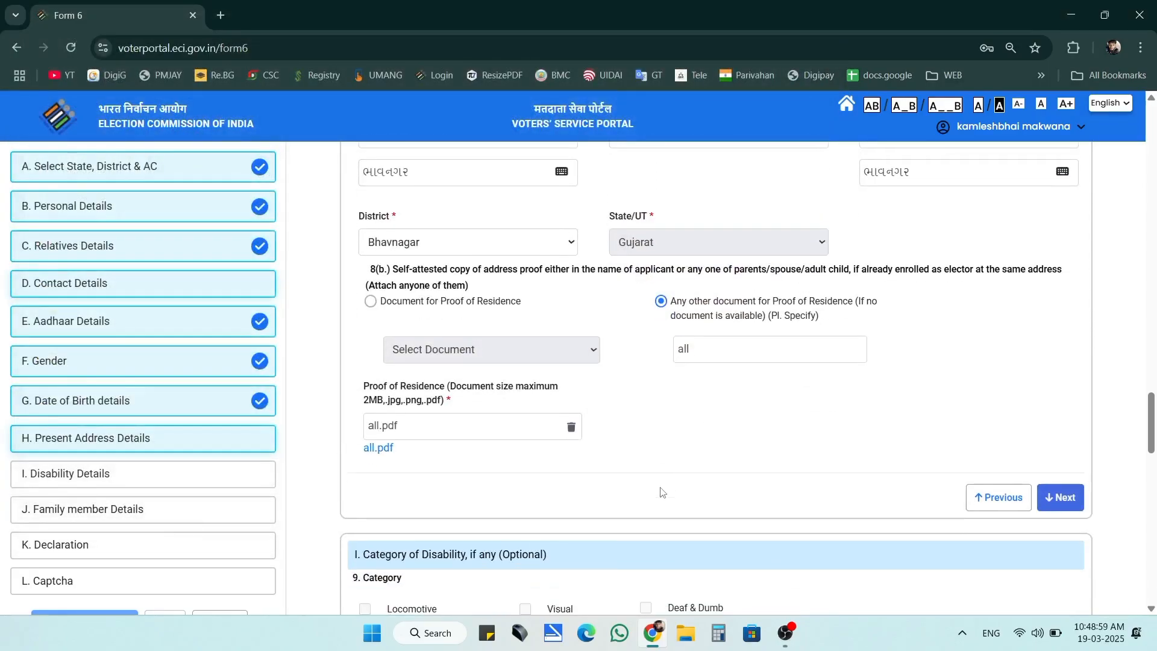
Step: Continue past Present Address, Disability and Family member sections into the Declaration's Village/Town field
{"action": "left_click", "coordinate": [1062, 506]}
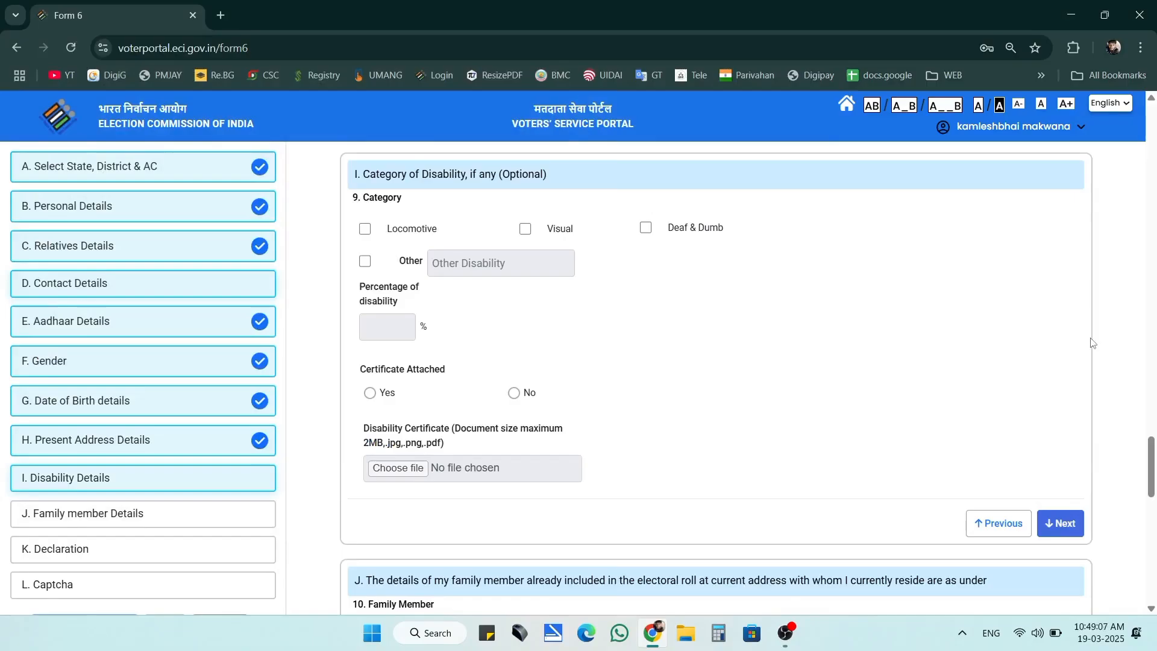
{"action": "left_click", "coordinate": [1059, 523]}
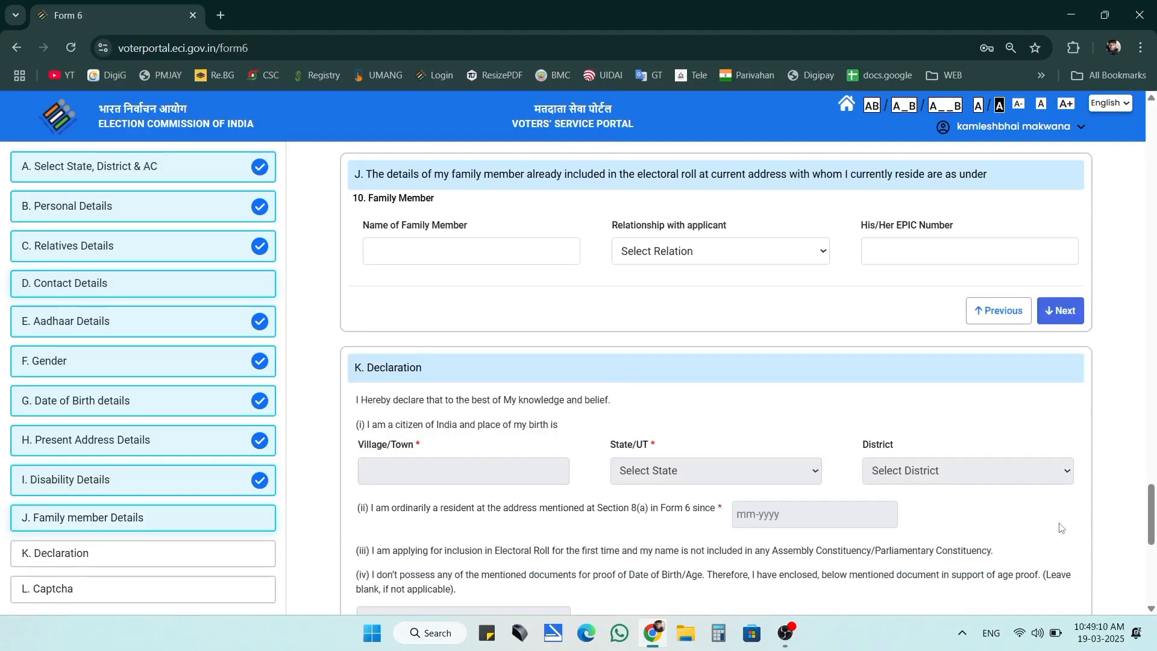
{"action": "left_click", "coordinate": [480, 252]}
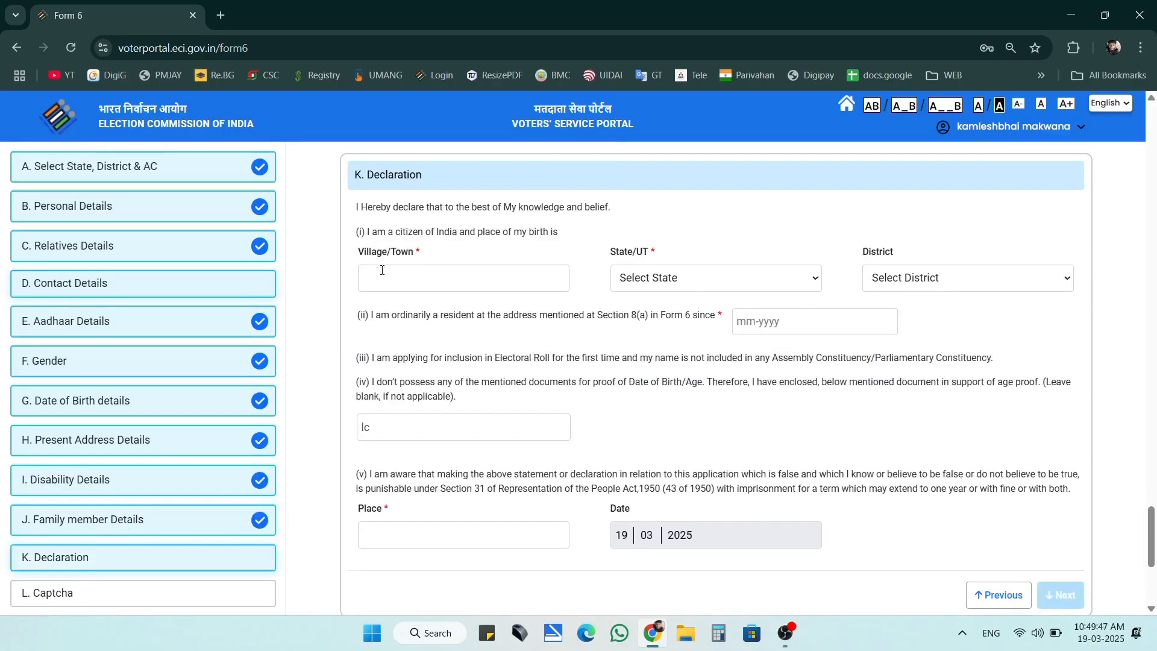
{"action": "left_click", "coordinate": [429, 280]}
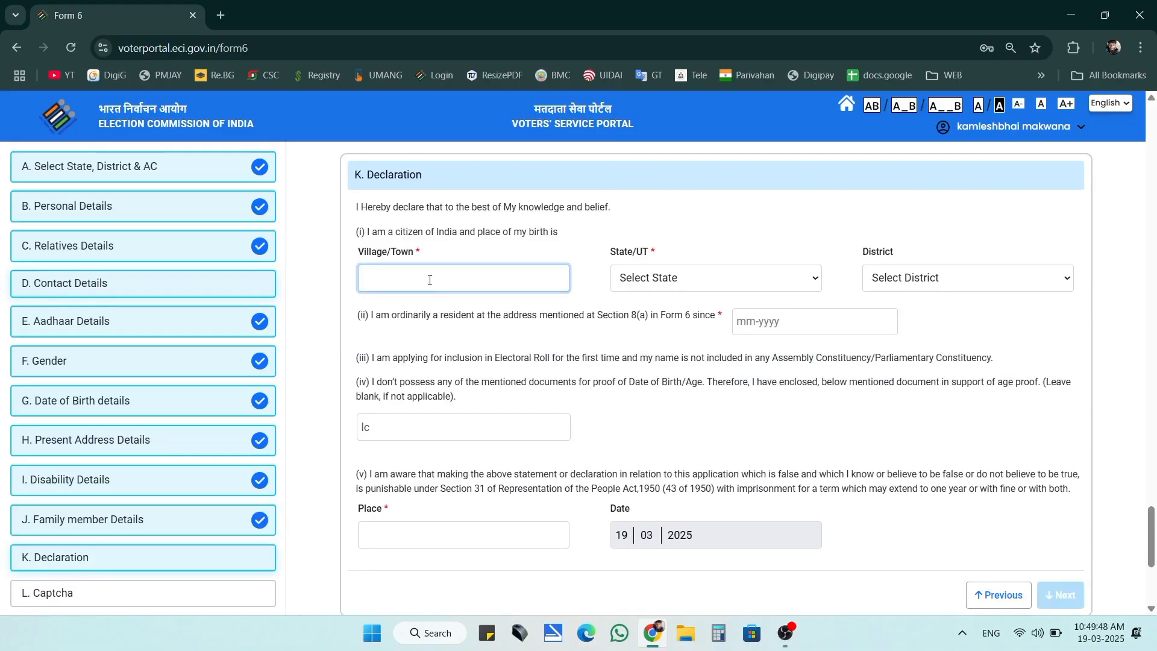
Step: Select Gujarat as the state and Bhavnagar as the district in the declaration
{"action": "type", "text": "BHAVNAGAR"}
{"action": "key", "text": "Tab"}
{"action": "type", "text": "guj"}
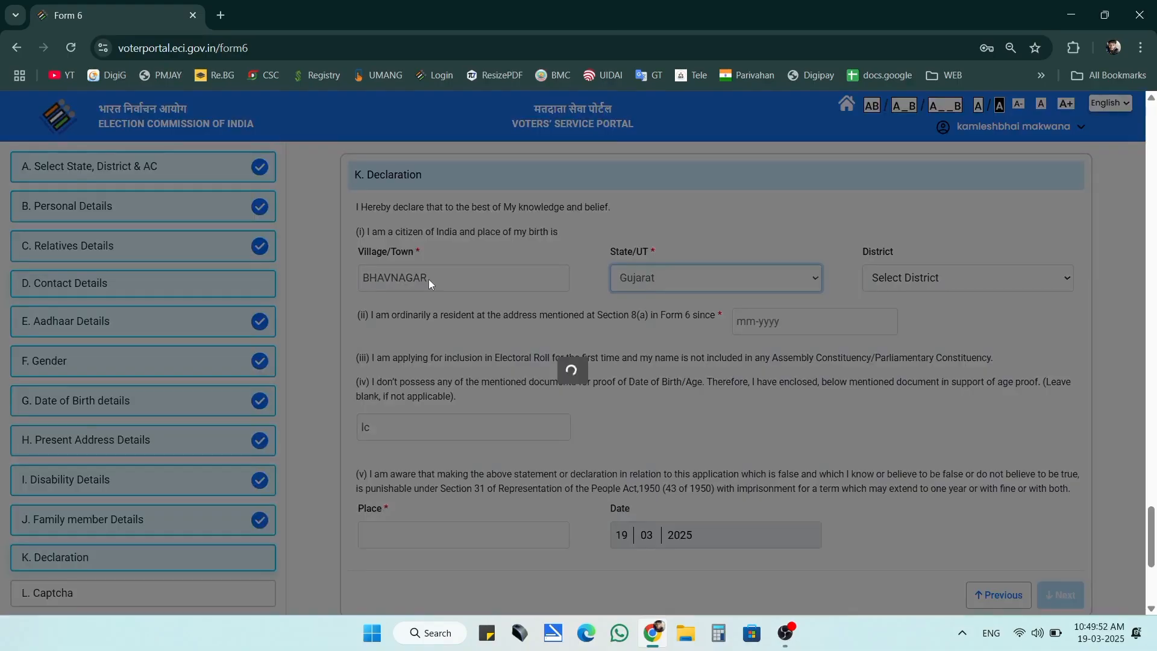
{"action": "key", "text": "Tab"}
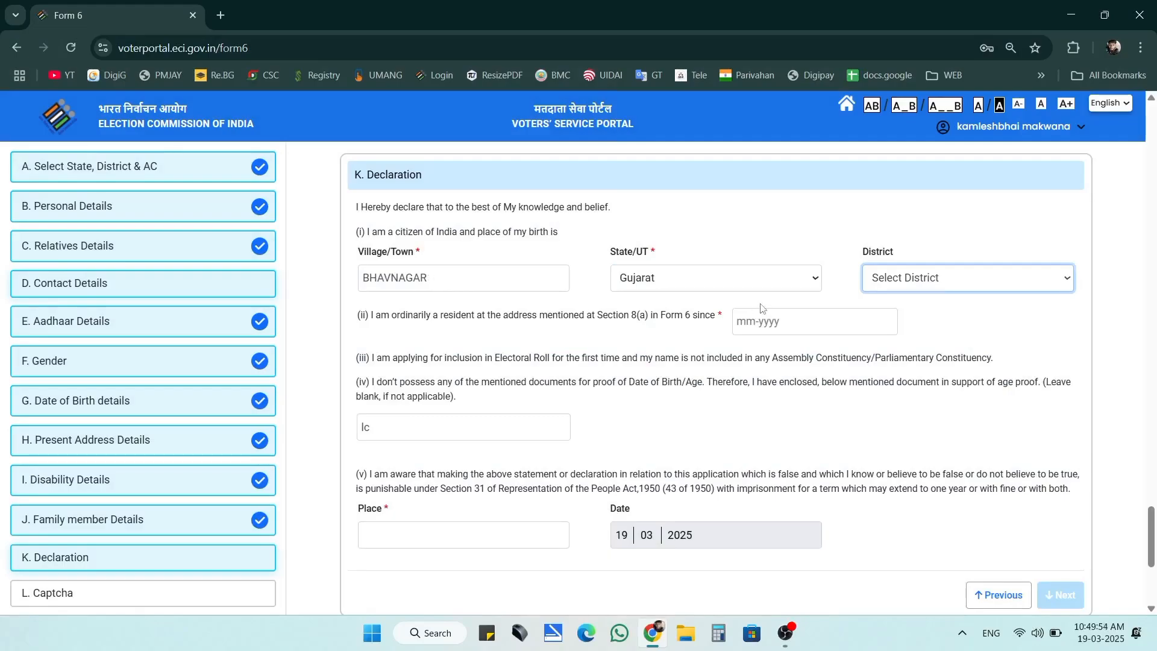
{"action": "left_click", "coordinate": [924, 279]}
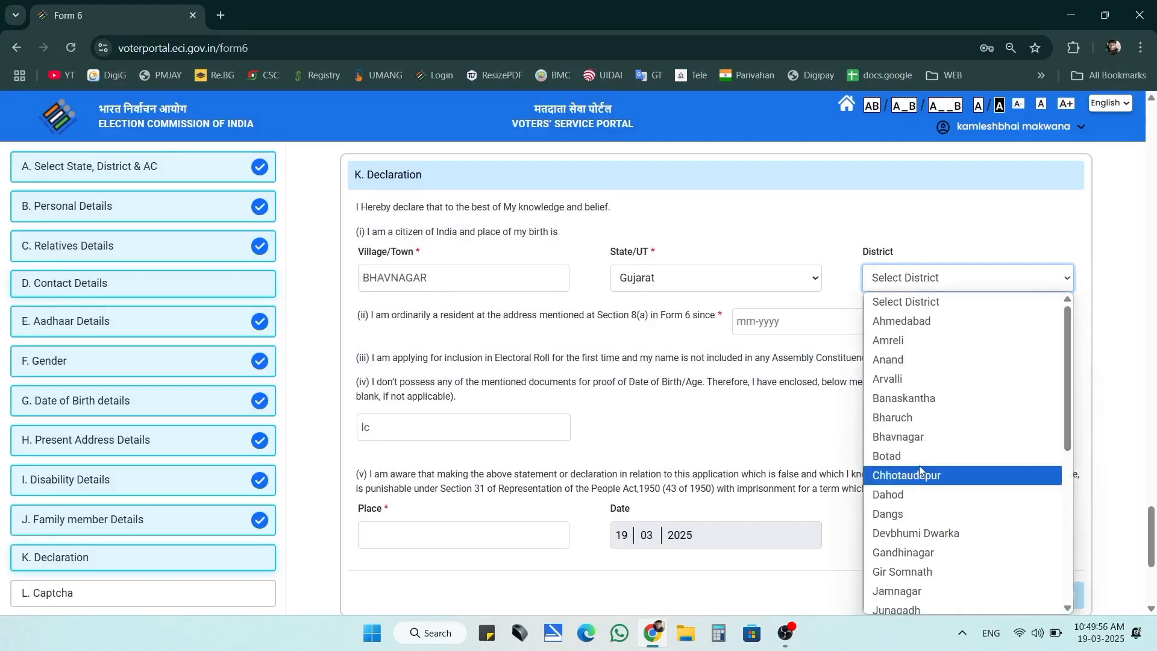
{"action": "left_click", "coordinate": [901, 436]}
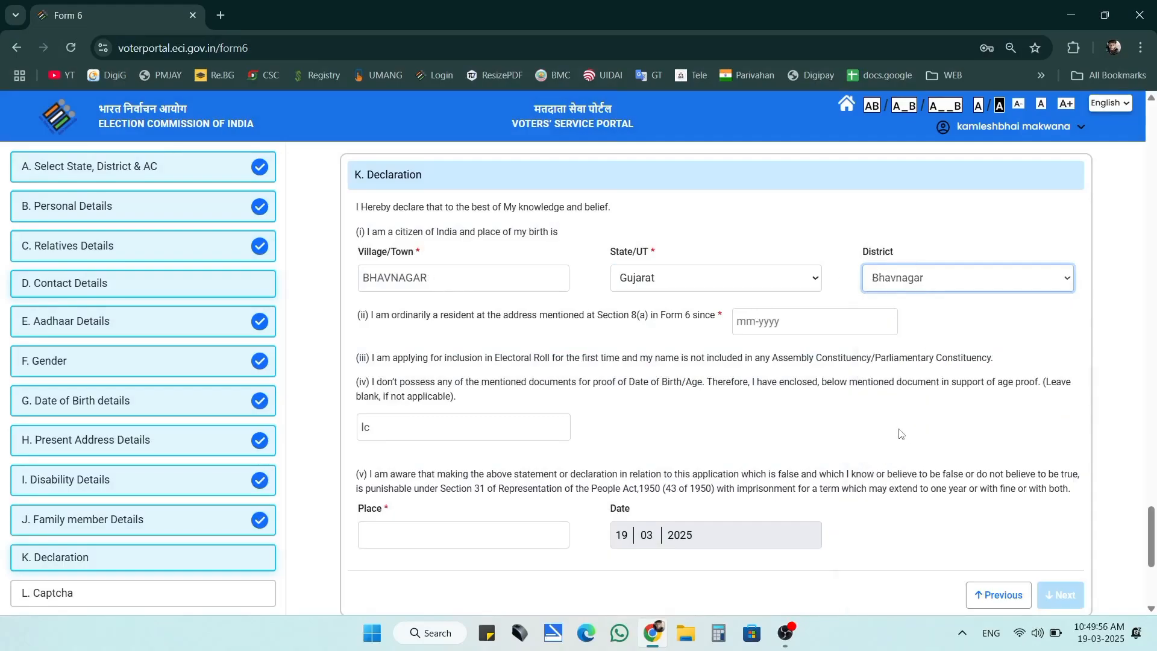
Step: Set the residence-since date to March 2022 in the month picker
{"action": "left_click", "coordinate": [740, 325]}
{"action": "left_click", "coordinate": [746, 355]}
{"action": "left_click", "coordinate": [746, 355]}
{"action": "left_click", "coordinate": [746, 355]}
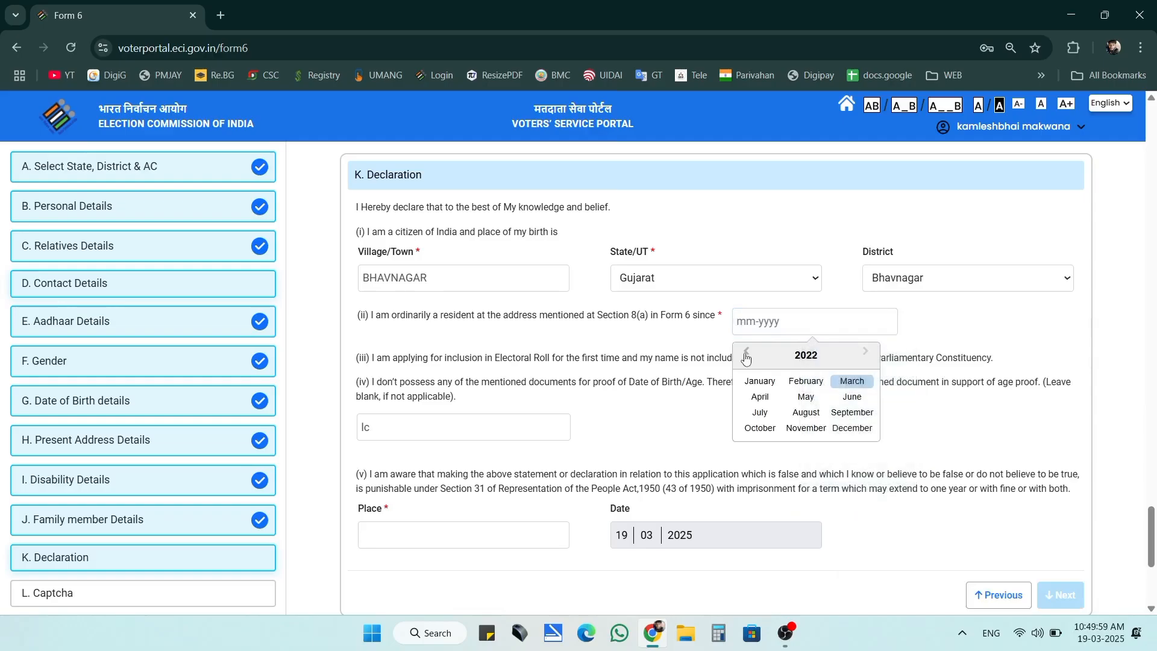
{"action": "left_click", "coordinate": [746, 355]}
{"action": "left_click", "coordinate": [865, 352]}
{"action": "left_click", "coordinate": [852, 381]}
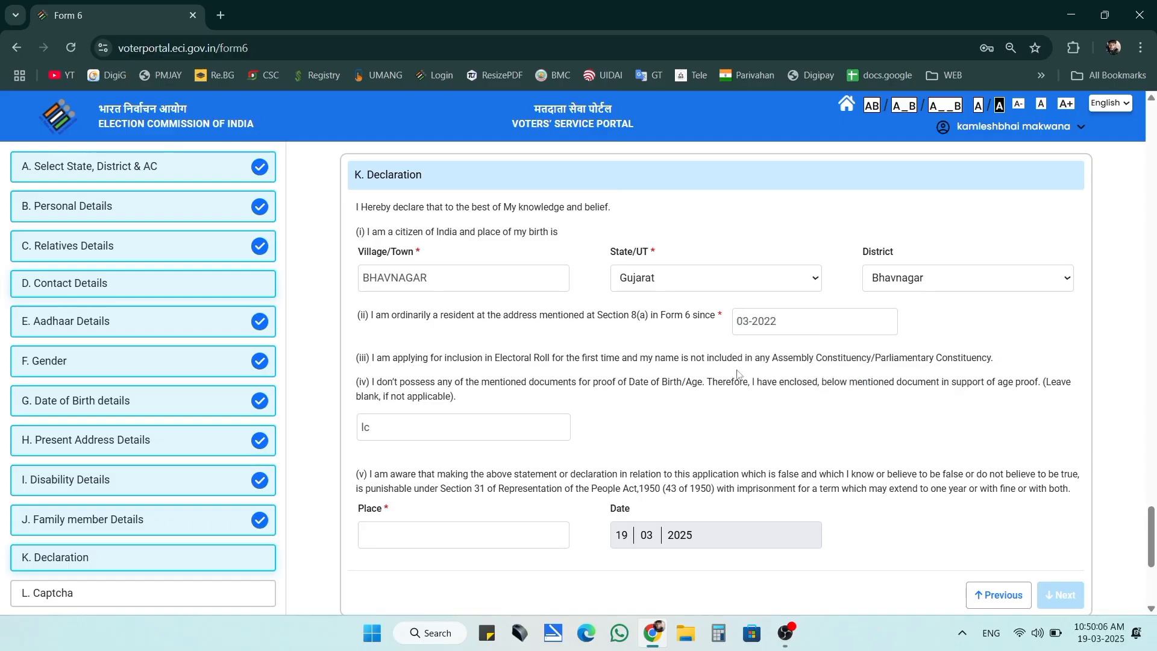
Step: Enter BHAVNAGAR as the place of declaration and continue to the captcha step
{"action": "left_click", "coordinate": [445, 535]}
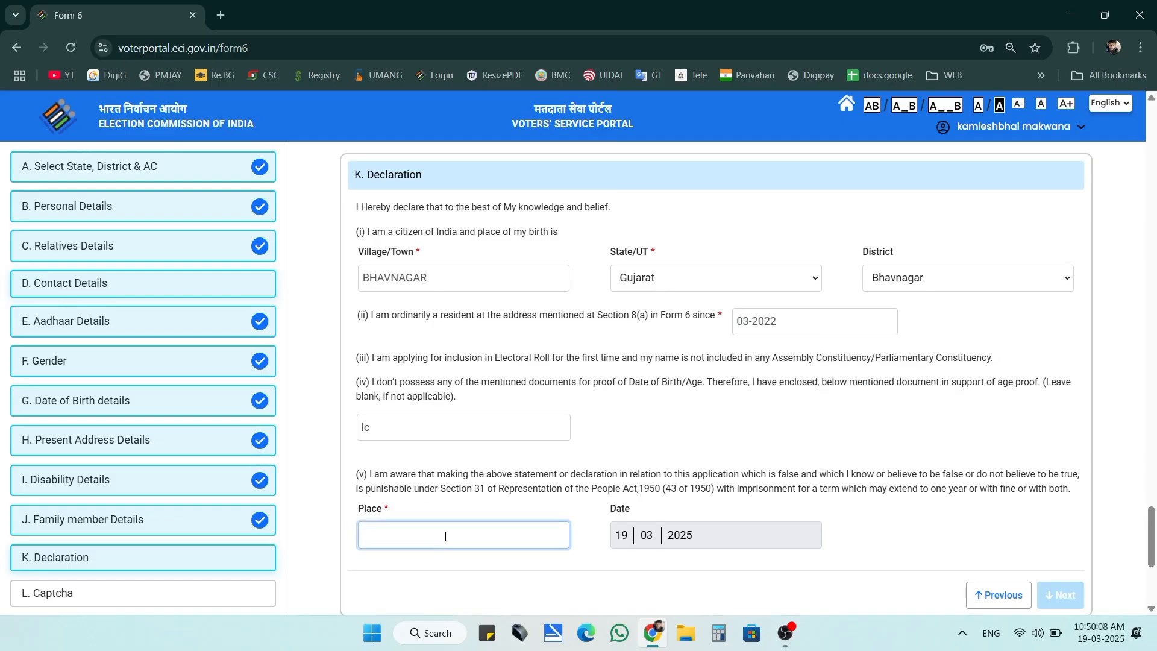
{"action": "type", "text": "BHAVNAGAR"}
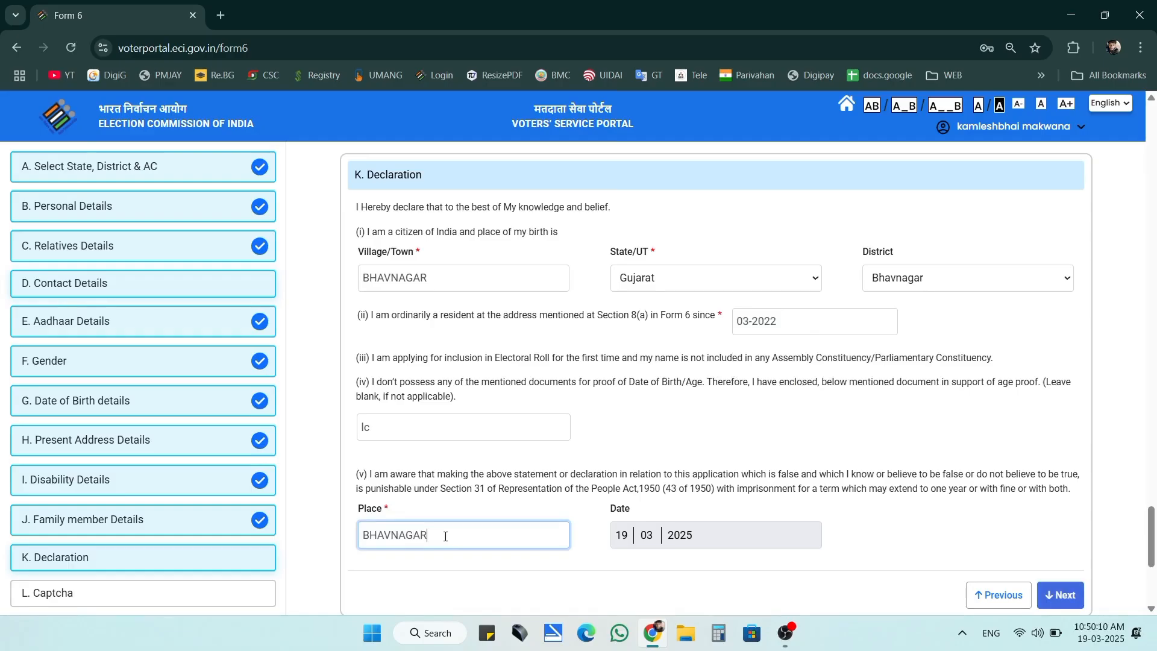
{"action": "left_click", "coordinate": [639, 582]}
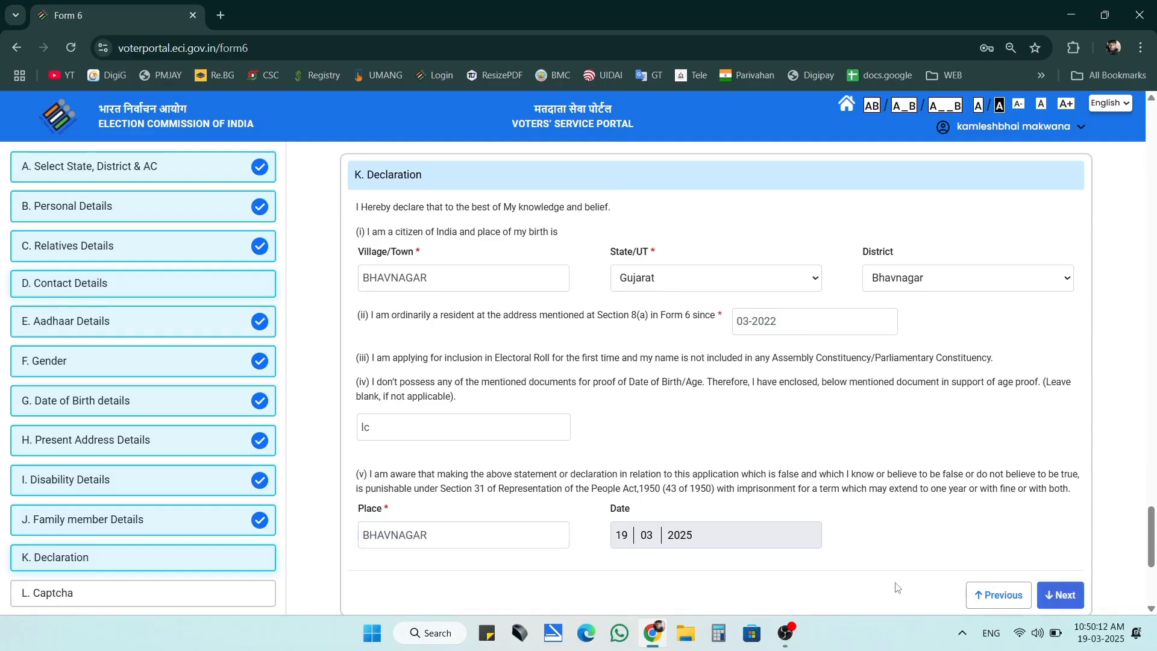
{"action": "left_click", "coordinate": [1055, 595]}
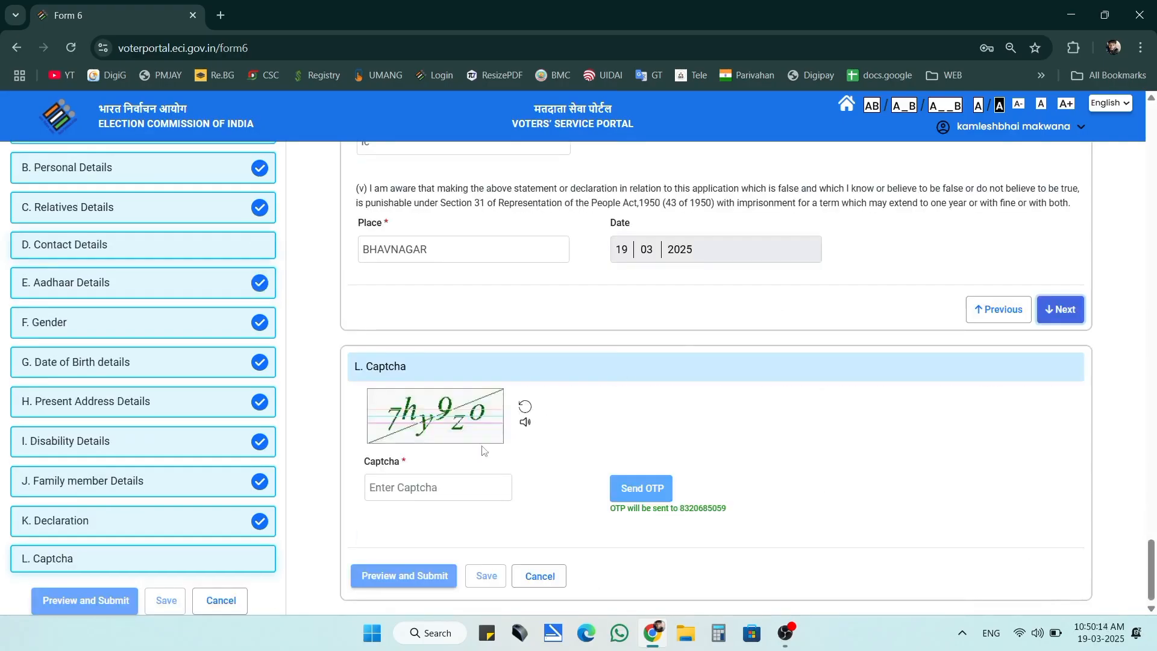
Step: Enter the captcha text shown, correcting a mistyped character
{"action": "left_click", "coordinate": [461, 485]}
{"action": "type", "text": "7"}
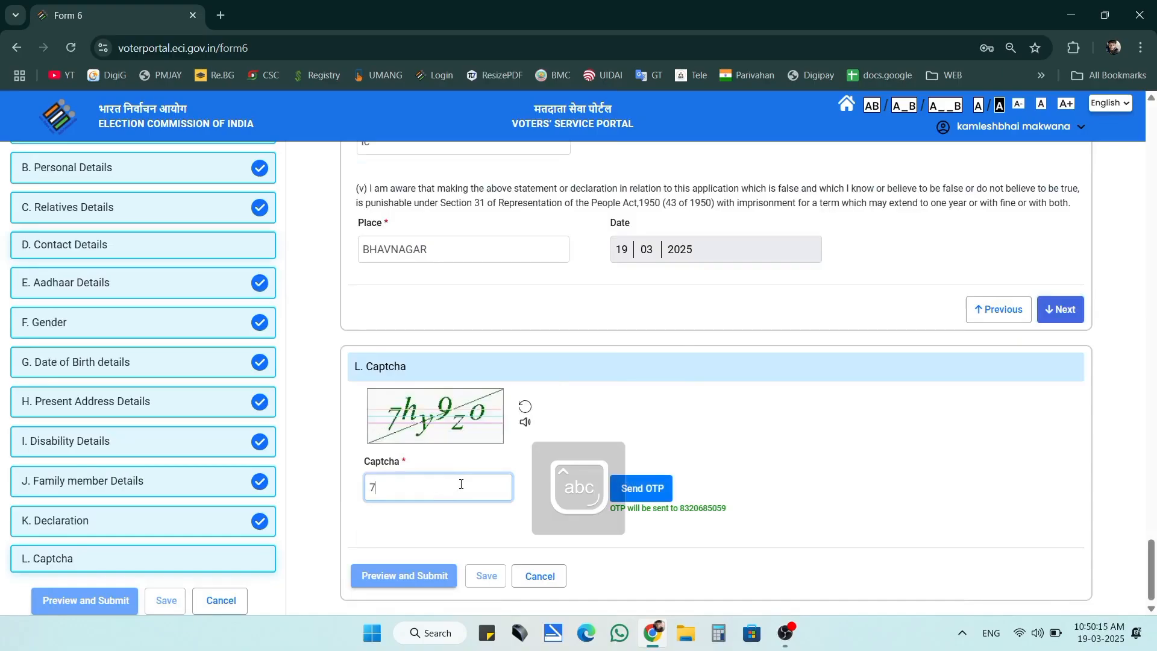
{"action": "type", "text": "hy"}
{"action": "key", "text": "BackSpace"}
{"action": "key", "text": "BackSpace"}
{"action": "key", "text": "BackSpace"}
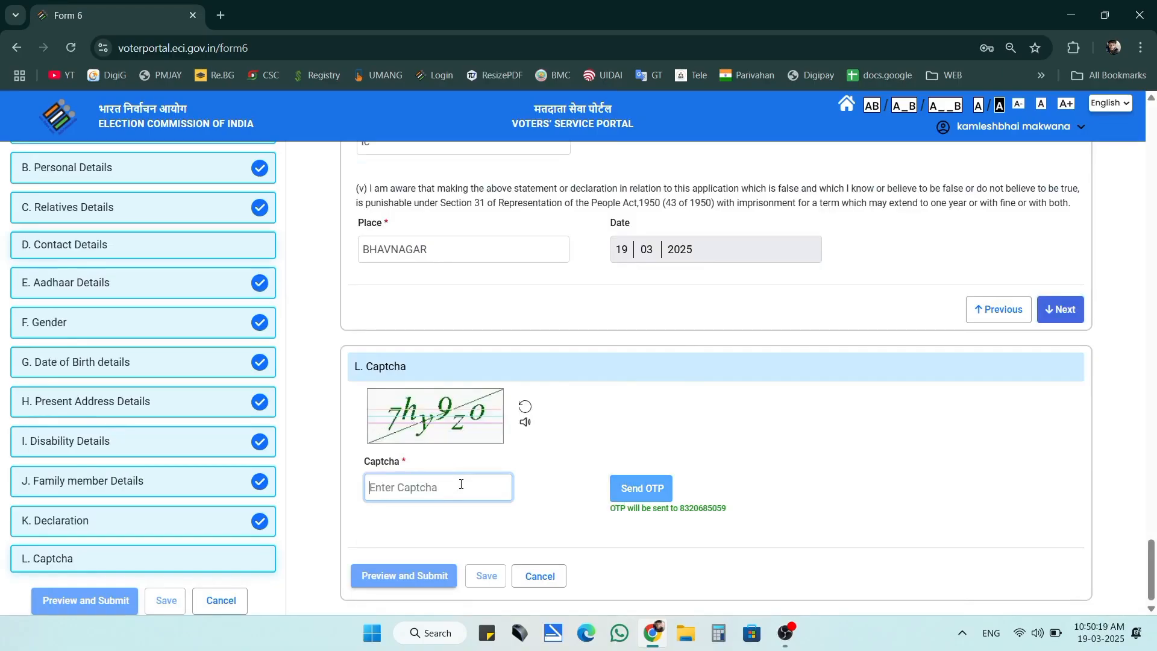
{"action": "scroll", "coordinate": [832, 437], "scroll_direction": "up", "scroll_amount": 4}
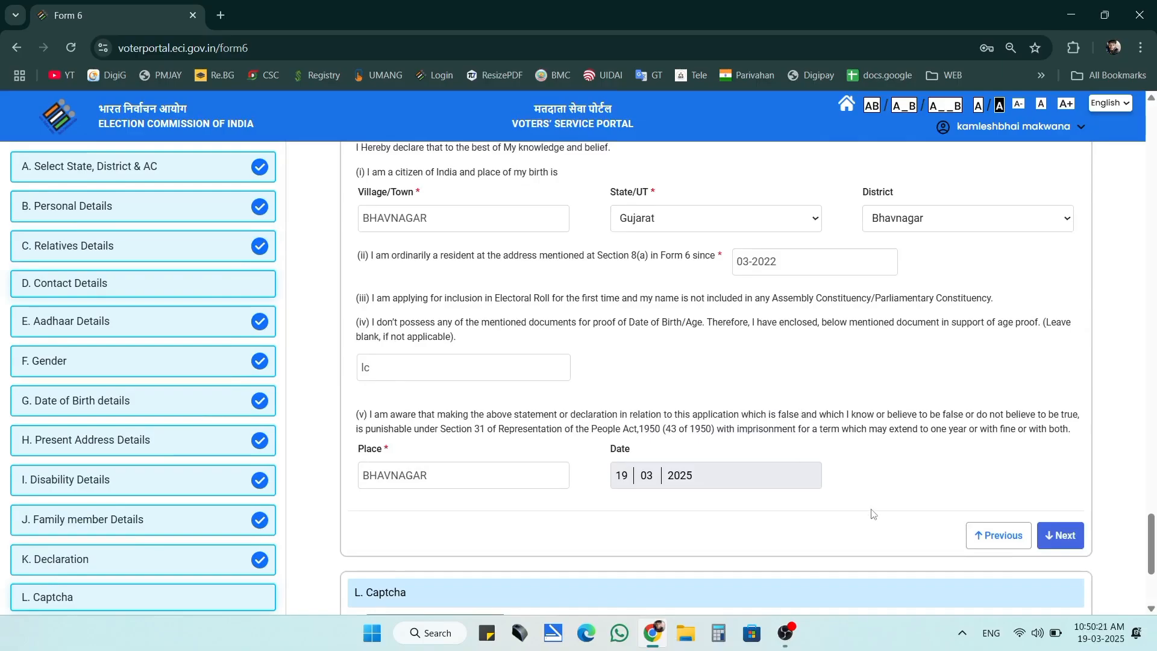
{"action": "scroll", "coordinate": [859, 502], "scroll_direction": "down", "scroll_amount": 1}
{"action": "scroll", "coordinate": [859, 502], "scroll_direction": "up", "scroll_amount": 1}
Step: Enter the received OTP and open the filled application's preview
{"action": "left_click", "coordinate": [1070, 542]}
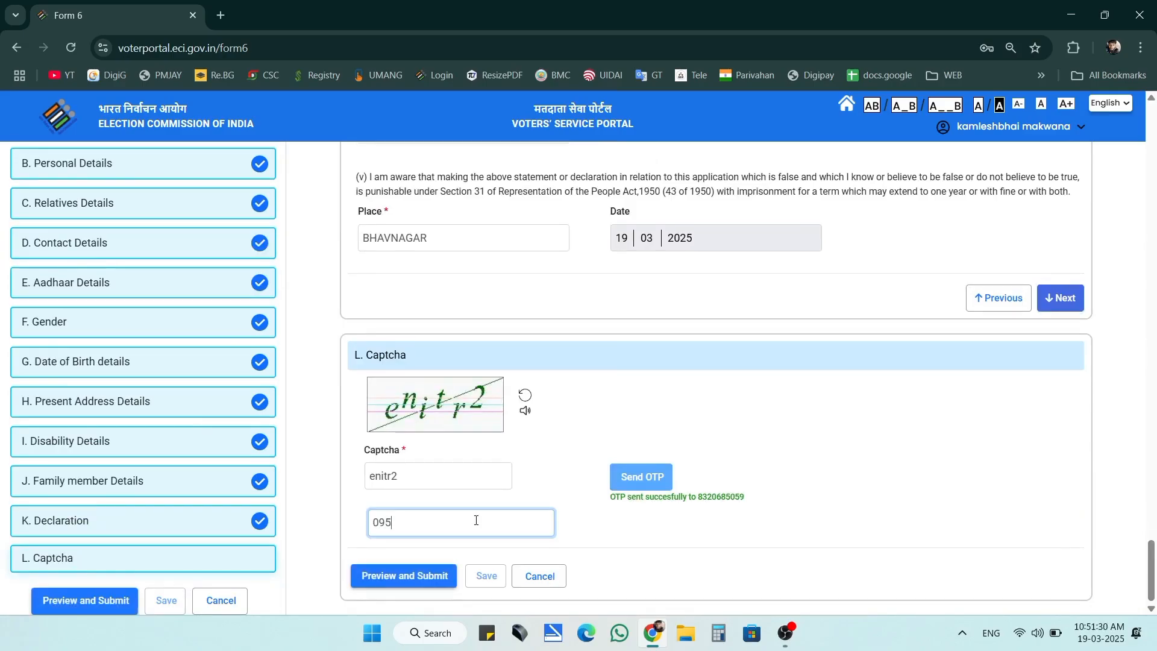
{"action": "left_click", "coordinate": [393, 578]}
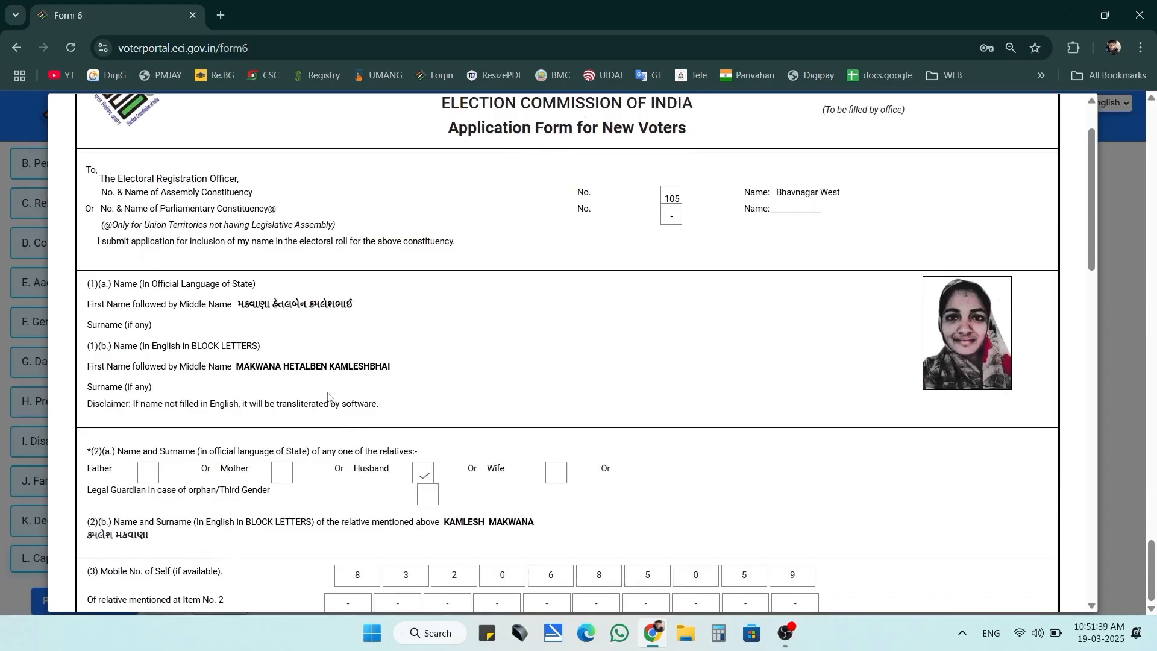
Step: Review the Form 6 preview, submit it, and confirm with YES
{"action": "scroll", "coordinate": [338, 410], "scroll_direction": "down", "scroll_amount": 10}
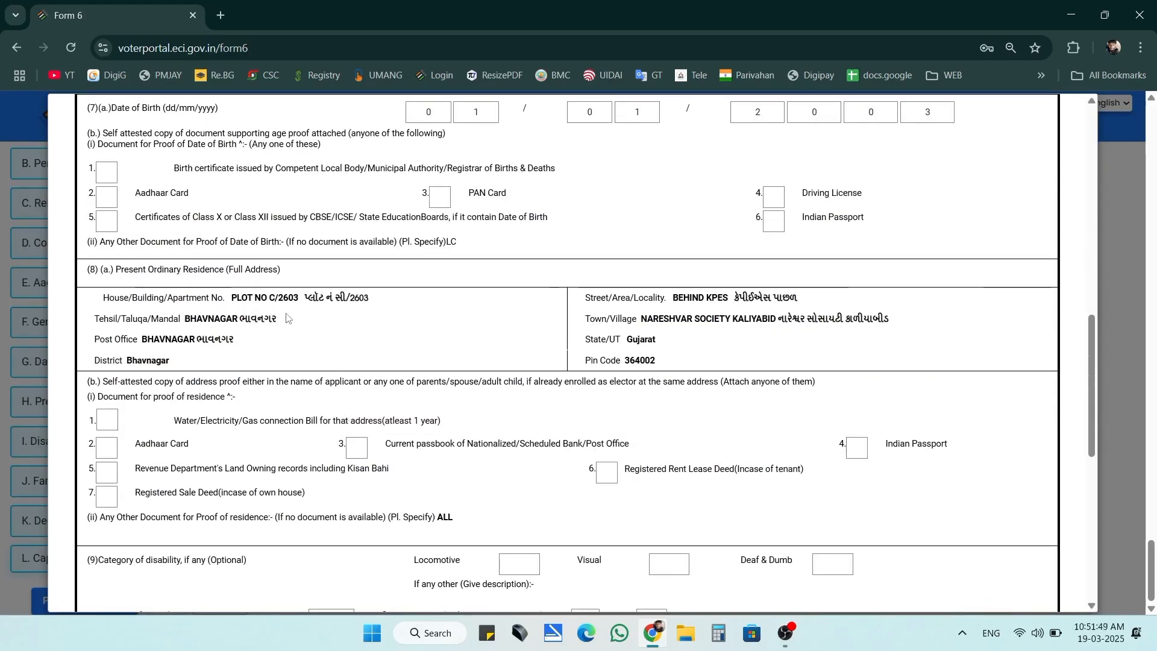
{"action": "scroll", "coordinate": [287, 326], "scroll_direction": "down", "scroll_amount": 10}
{"action": "left_click", "coordinate": [1022, 534]}
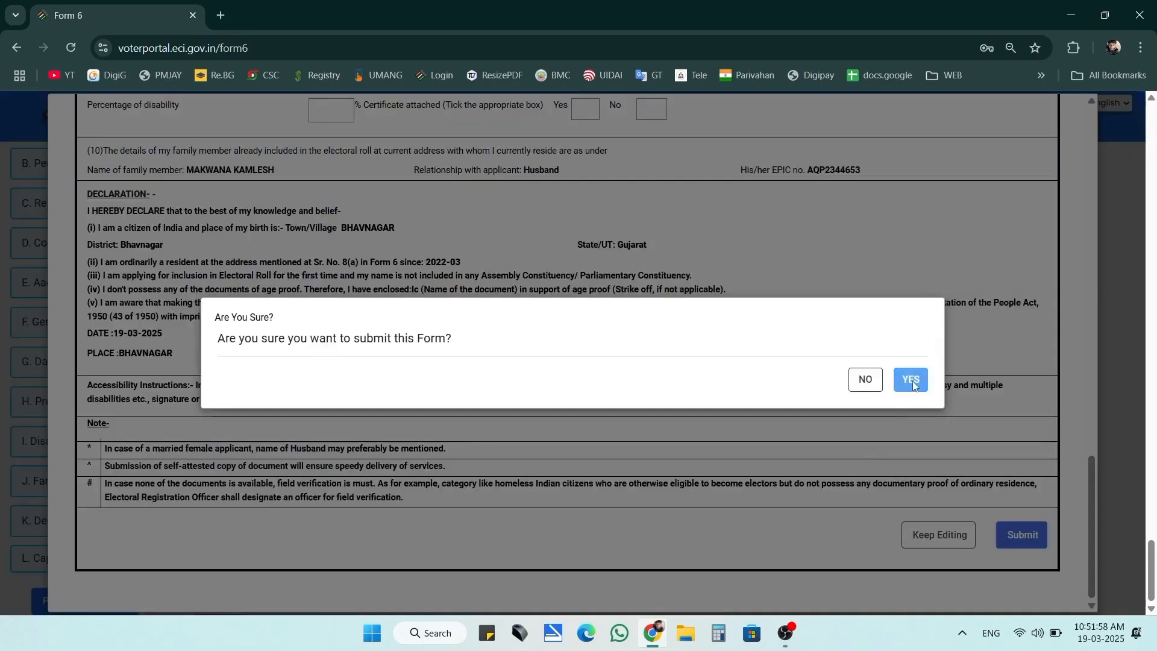
{"action": "left_click", "coordinate": [912, 381]}
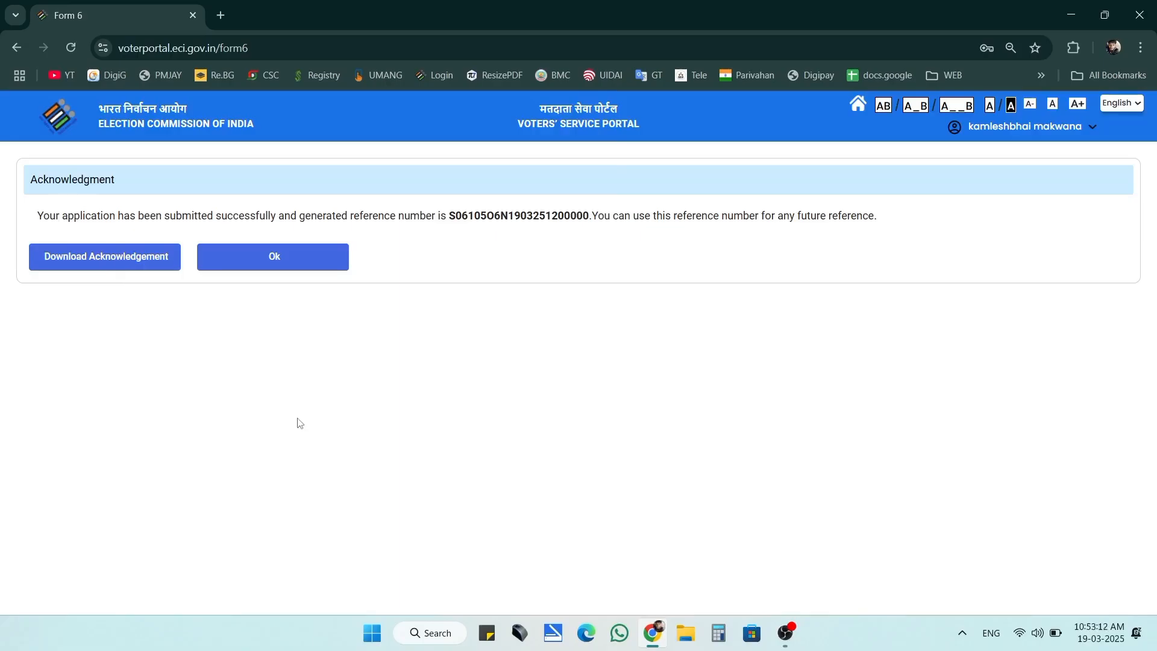
Step: Download the 933 KB acknowledgement PDF and open it from Chrome's downloads bubble
{"action": "left_click", "coordinate": [126, 267]}
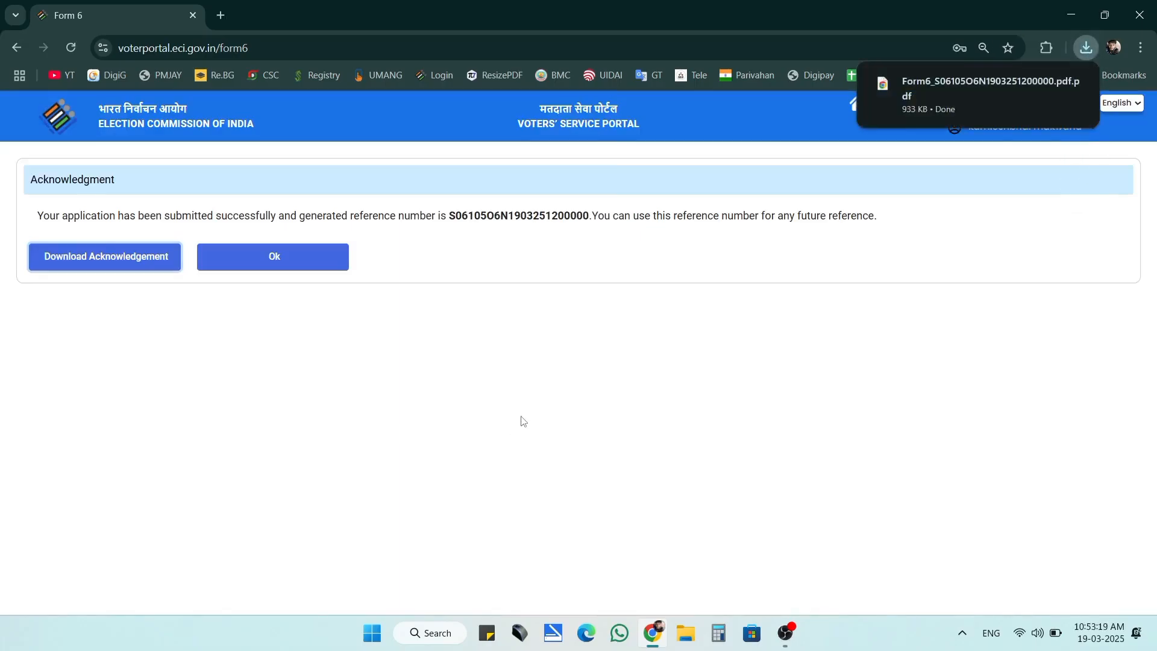
{"action": "left_click", "coordinate": [974, 84]}
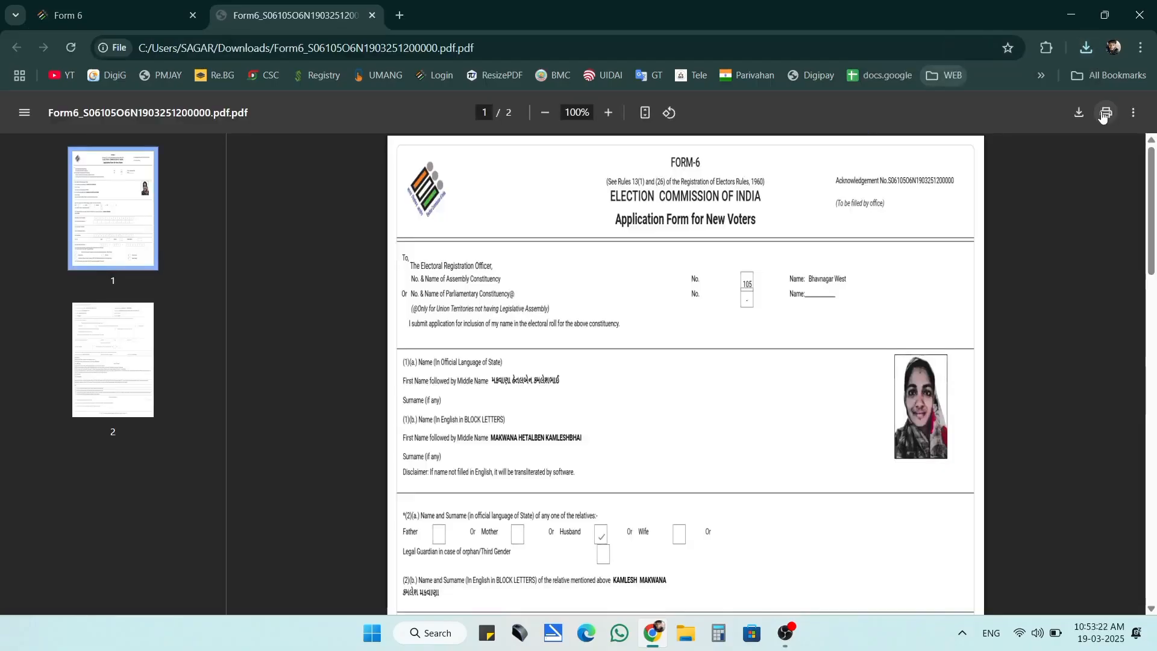
Step: Print the two-page acknowledgement on the Canon G3010, black and white, A4, two-sided
{"action": "left_click", "coordinate": [1106, 112]}
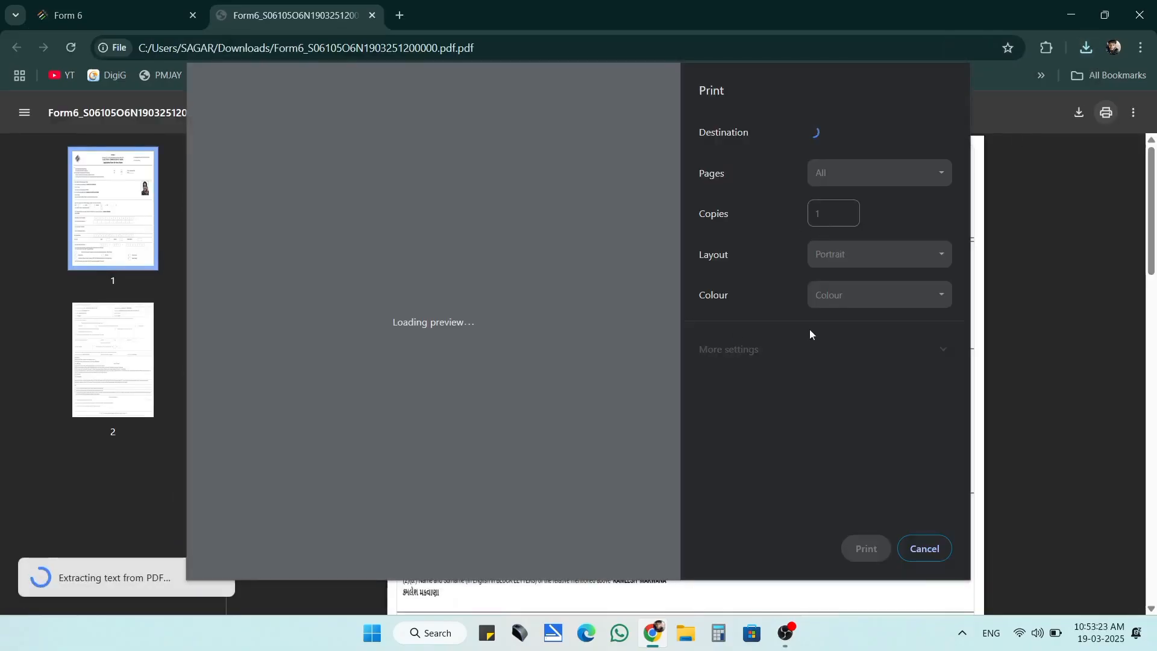
{"action": "left_click", "coordinate": [787, 330]}
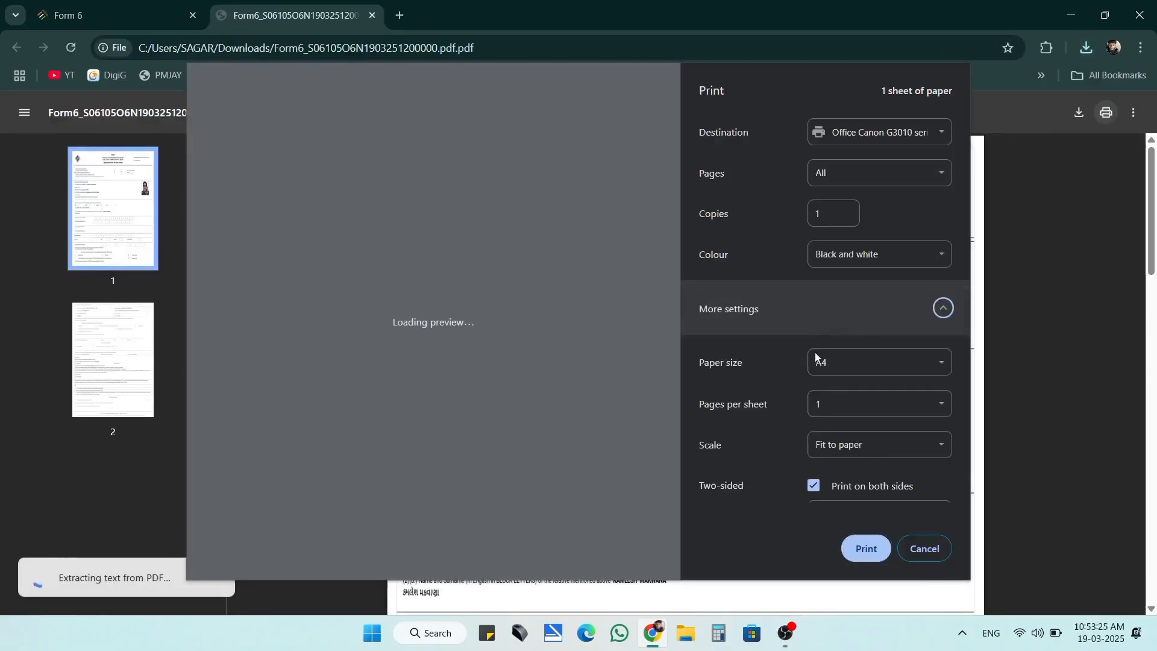
{"action": "scroll", "coordinate": [823, 382], "scroll_direction": "down", "scroll_amount": 2}
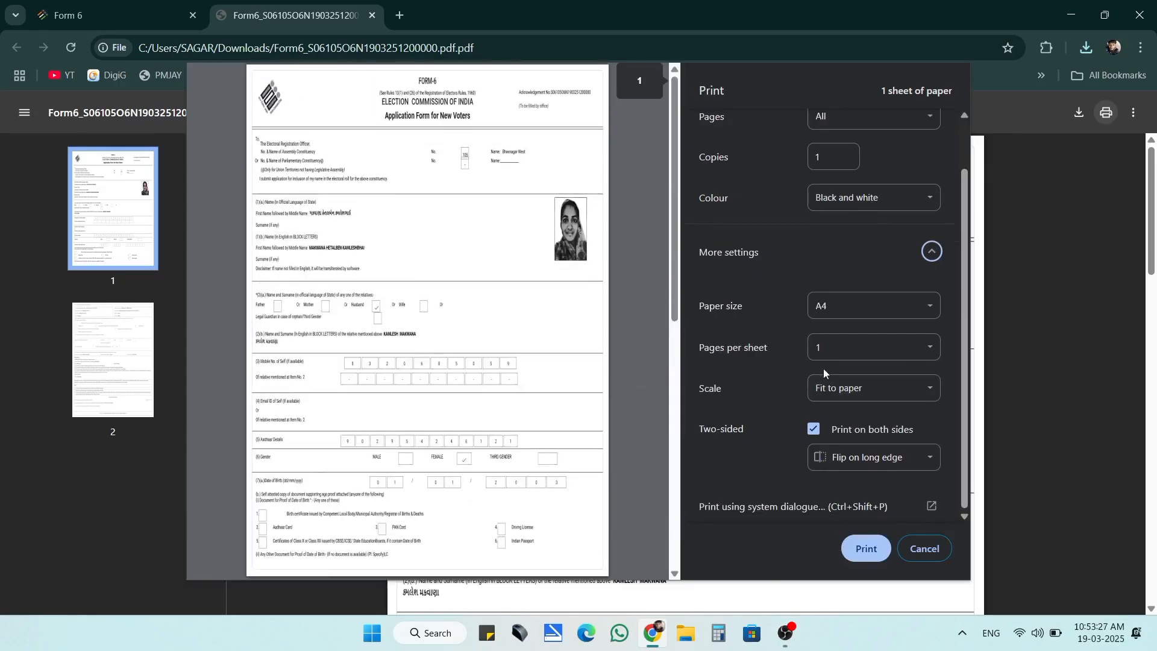
{"action": "left_click", "coordinate": [861, 548]}
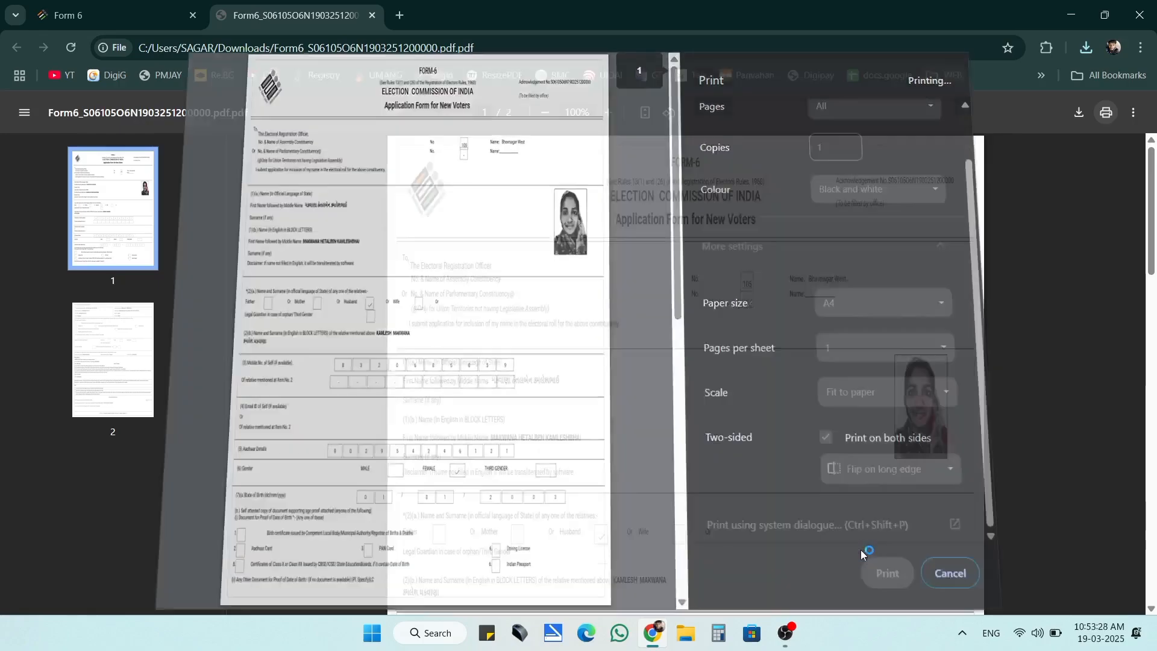